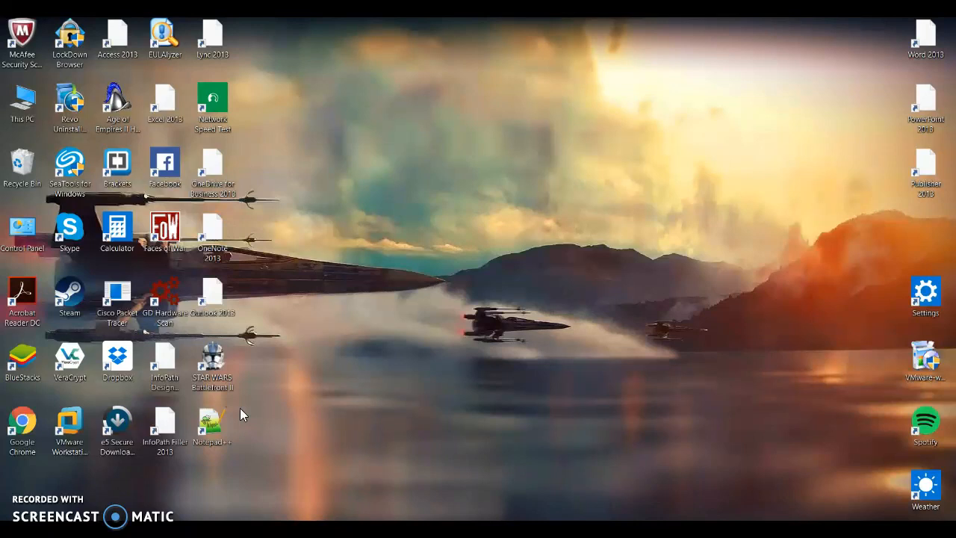
Open Excel from the desktop and create a blank workbook
{"action": "left_click", "coordinate": [207, 518]}
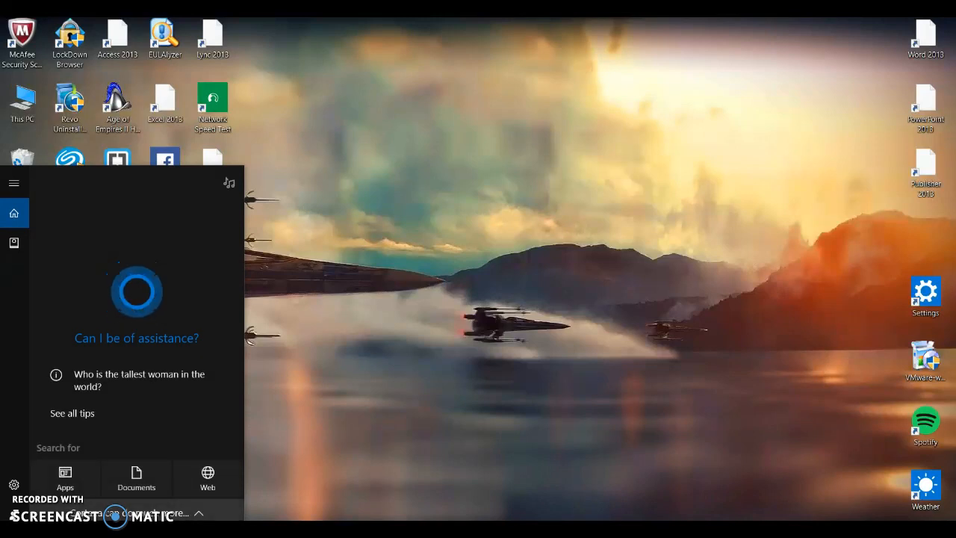
{"action": "type", "text": "excel"}
{"action": "key", "text": "Return"}
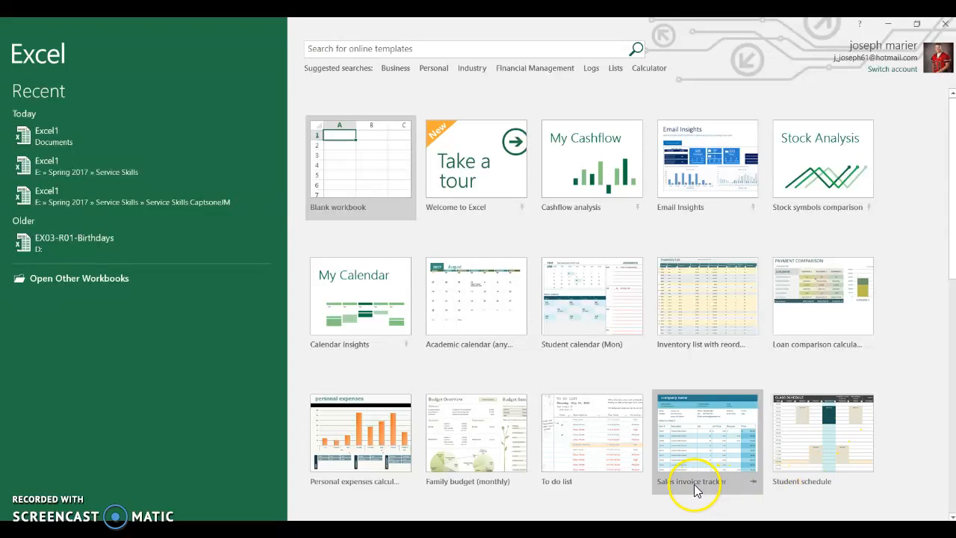
{"action": "left_click", "coordinate": [374, 158]}
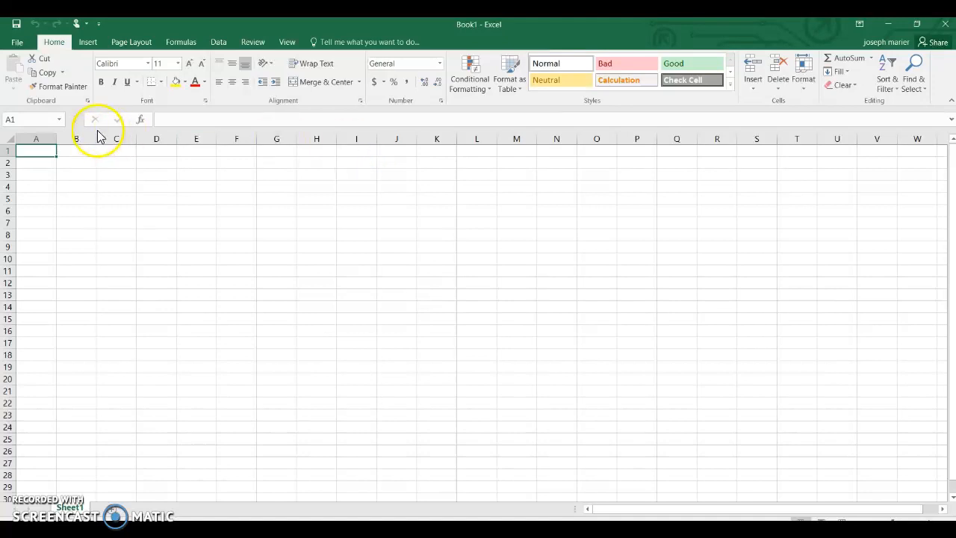
Save the new workbook to the Desktop folder under the file name Excel1
{"action": "left_click", "coordinate": [26, 47]}
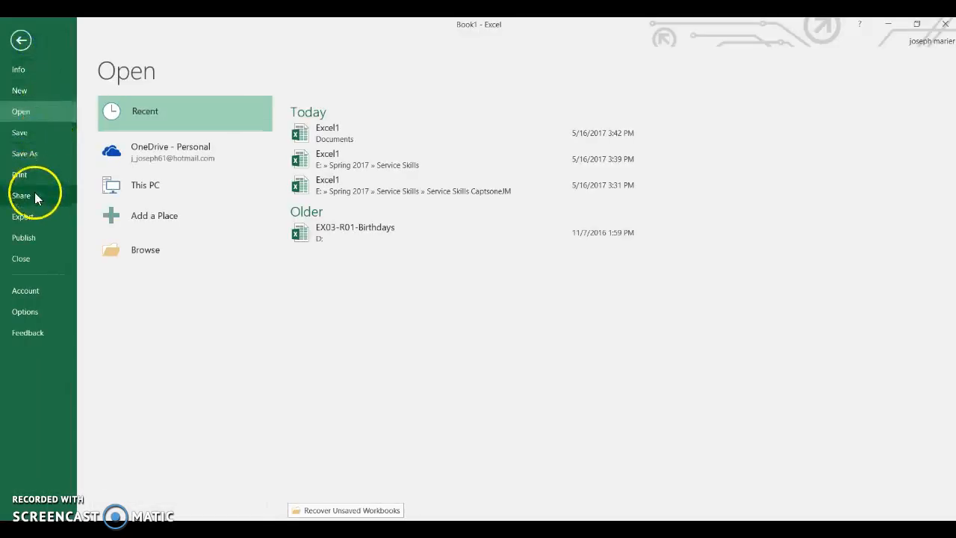
{"action": "left_click", "coordinate": [23, 153]}
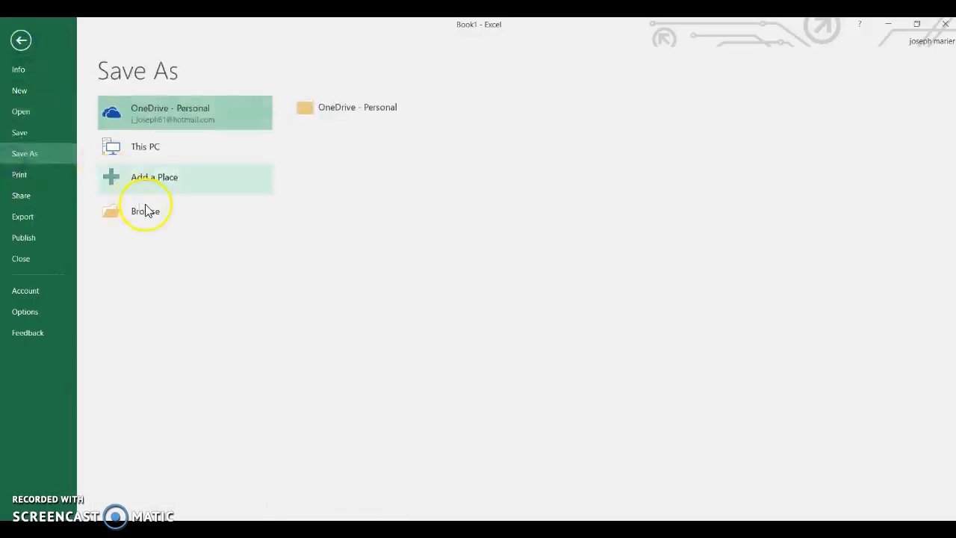
{"action": "left_click", "coordinate": [157, 158]}
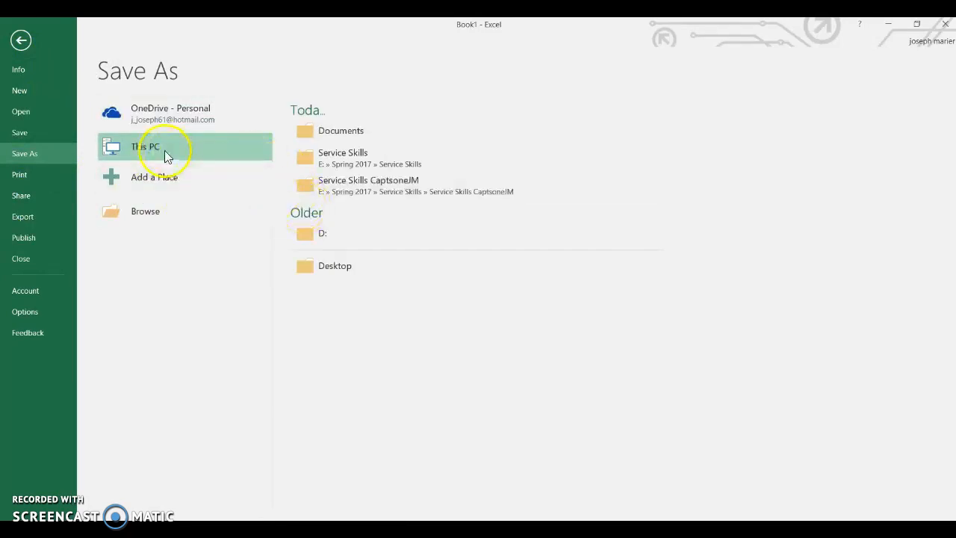
{"action": "double_click", "coordinate": [164, 151]}
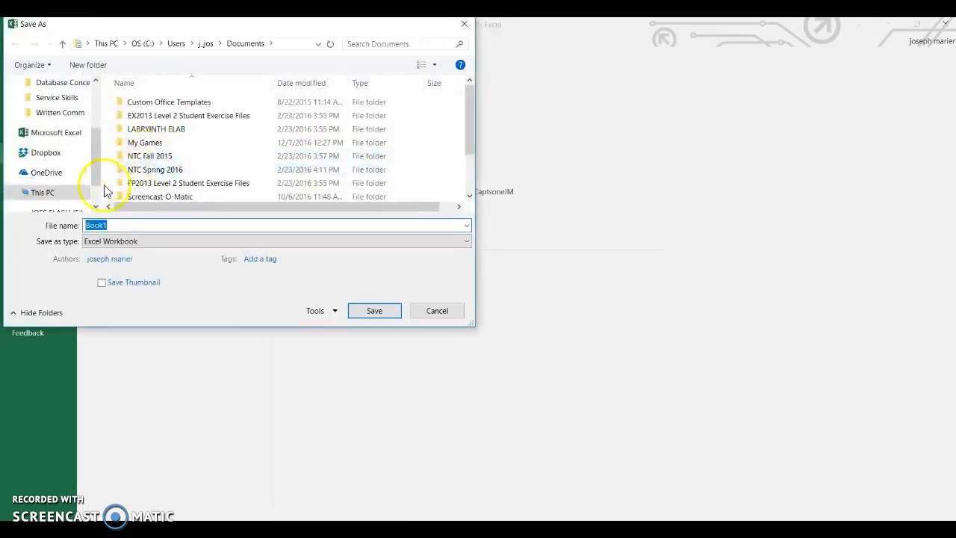
{"action": "left_click_drag", "start_coordinate": [124, 227], "coordinate": [11, 230]}
{"action": "key", "text": "BackSpace"}
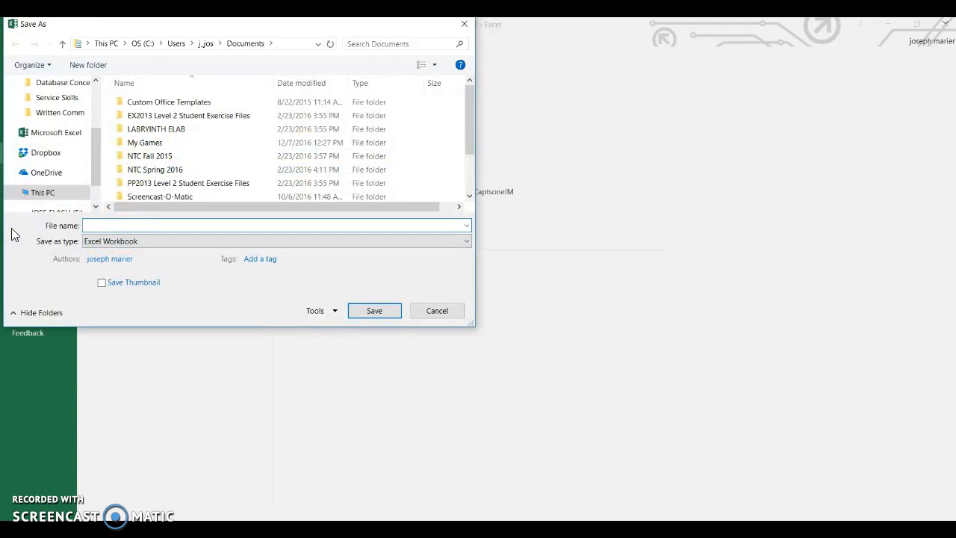
{"action": "type", "text": "Exce"}
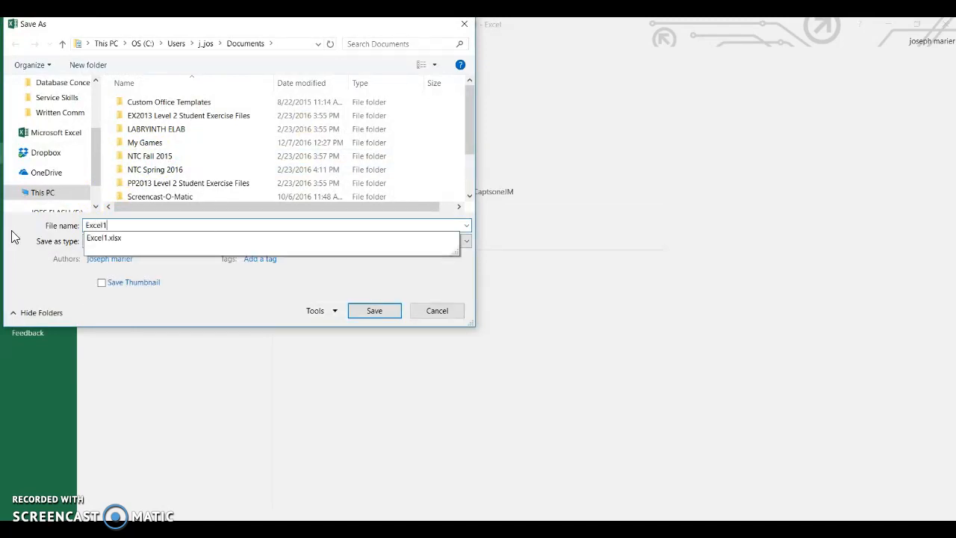
{"action": "type", "text": "l1"}
{"action": "left_click_drag", "start_coordinate": [95, 162], "coordinate": [90, 118]}
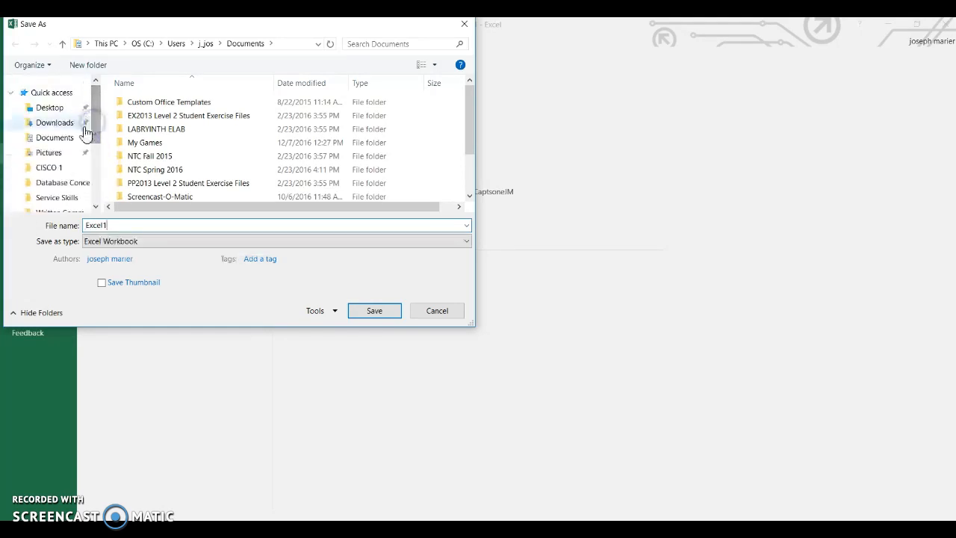
{"action": "left_click", "coordinate": [52, 110]}
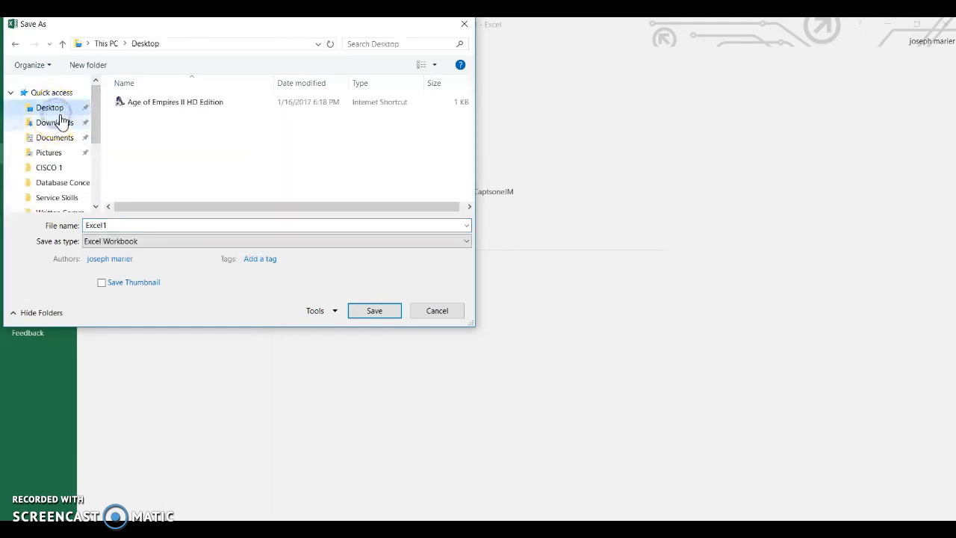
{"action": "double_click", "coordinate": [123, 224]}
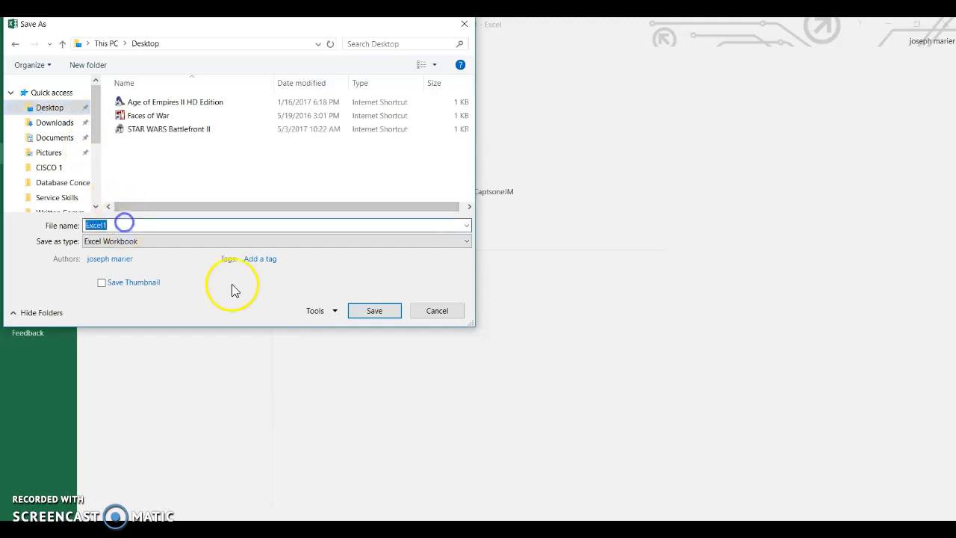
{"action": "left_click", "coordinate": [370, 307]}
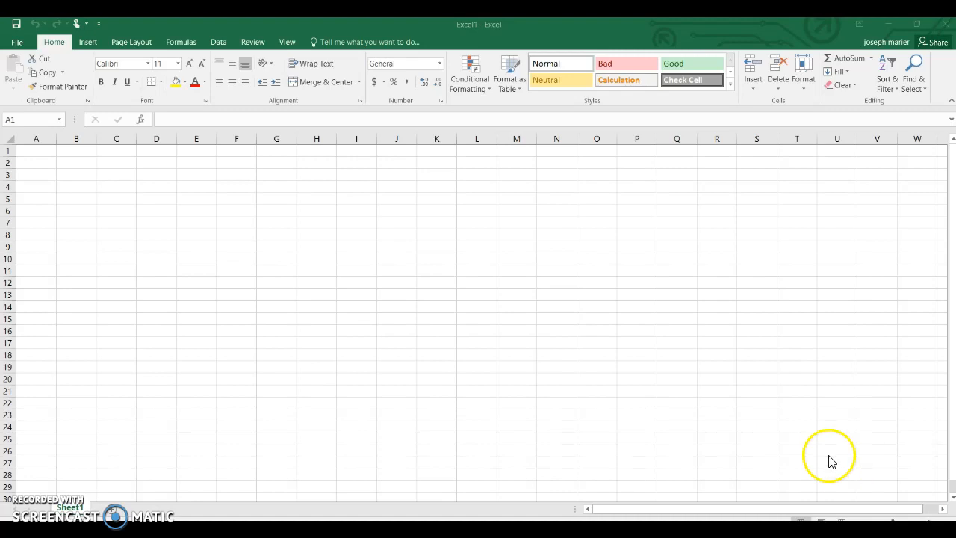
Enter the title "Warehouse Inventory Jan-April 2017" in cell C1
{"action": "left_click", "coordinate": [116, 155]}
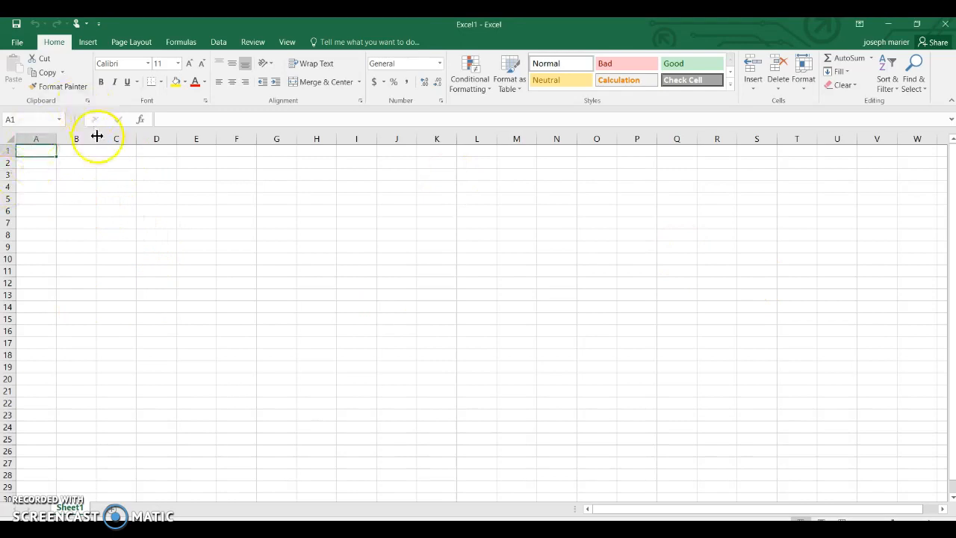
{"action": "left_click", "coordinate": [122, 150]}
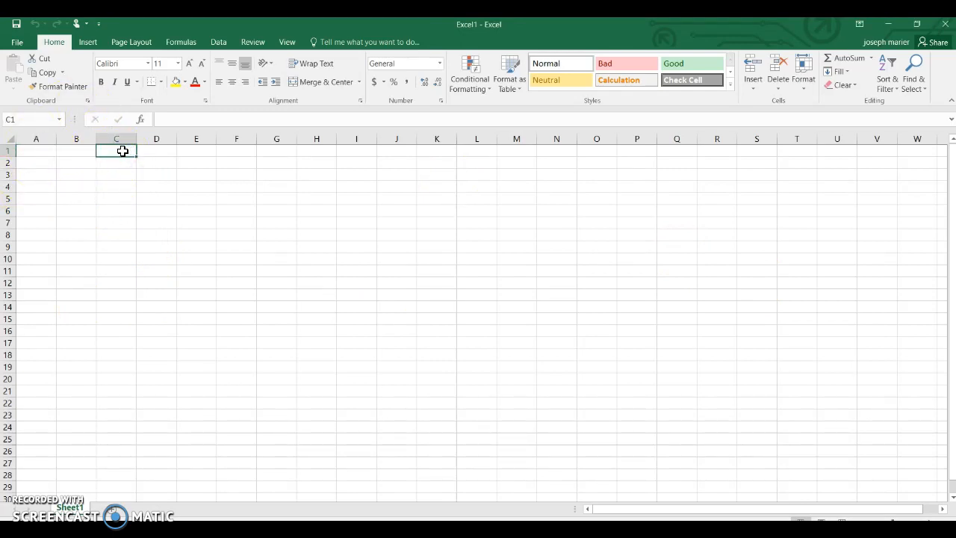
{"action": "type", "text": "W"}
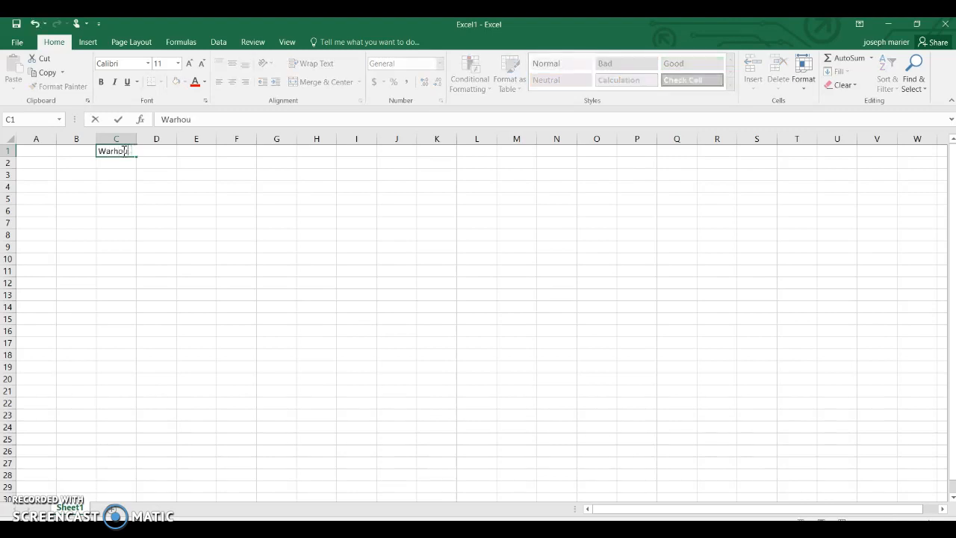
{"action": "type", "text": "arehouse Inventory Jan-April 2017"}
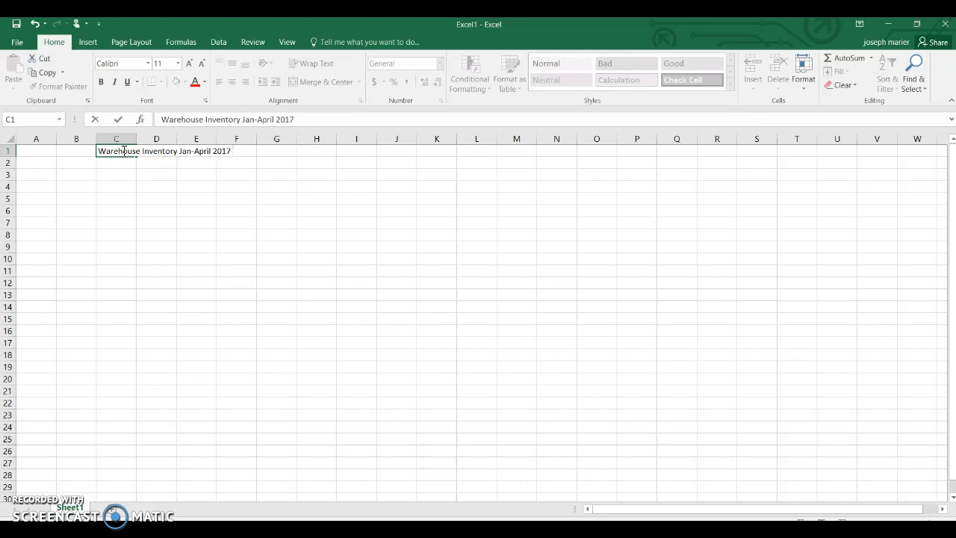
{"action": "left_click", "coordinate": [114, 158]}
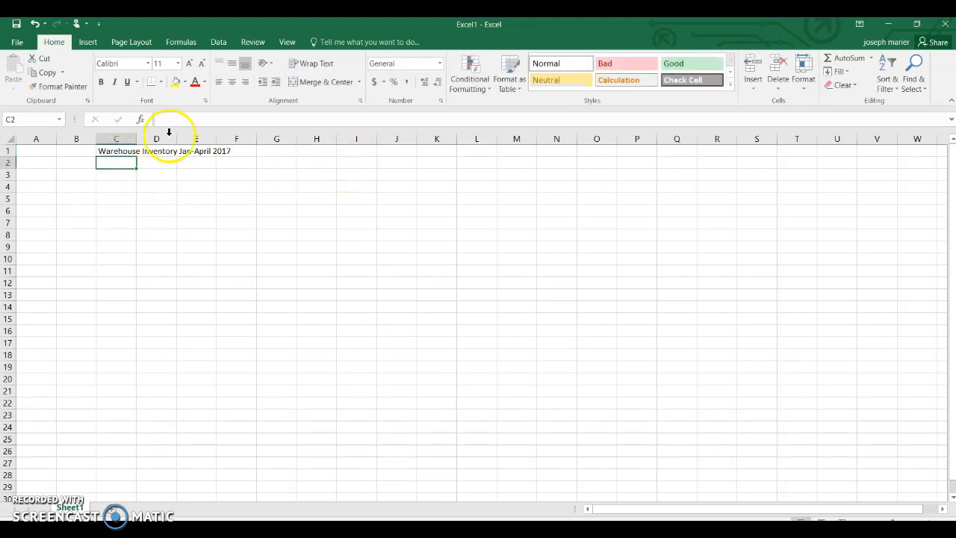
{"action": "left_click", "coordinate": [87, 42]}
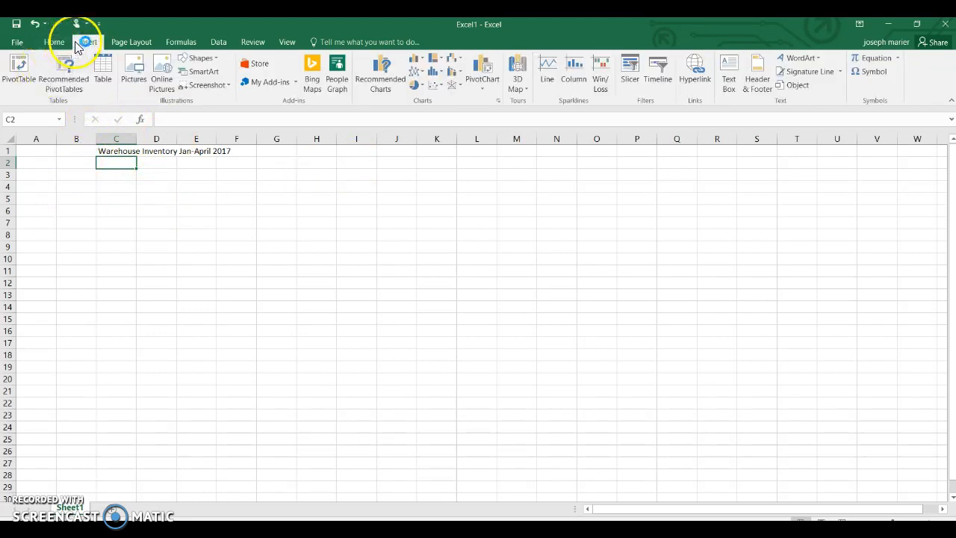
{"action": "left_click", "coordinate": [102, 67]}
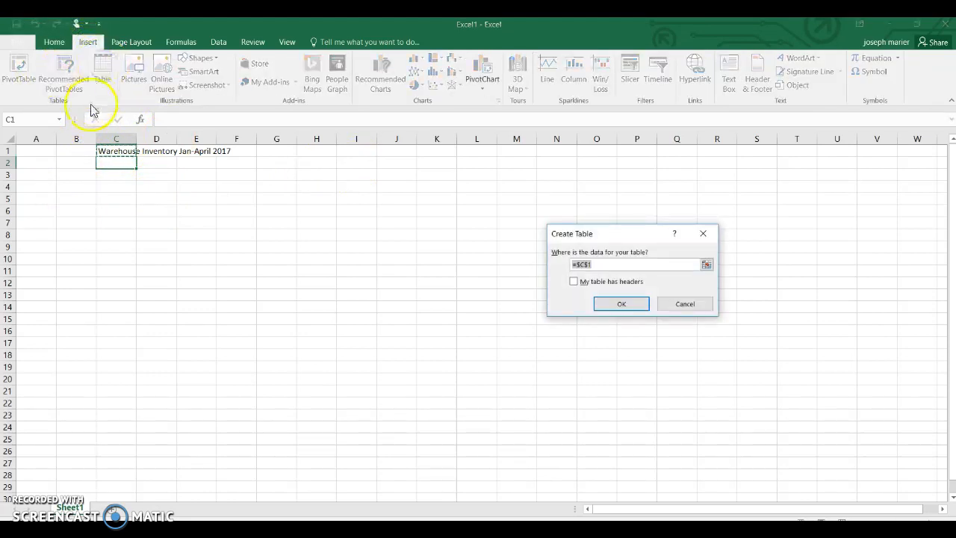
{"action": "left_click_drag", "start_coordinate": [63, 160], "coordinate": [74, 167]}
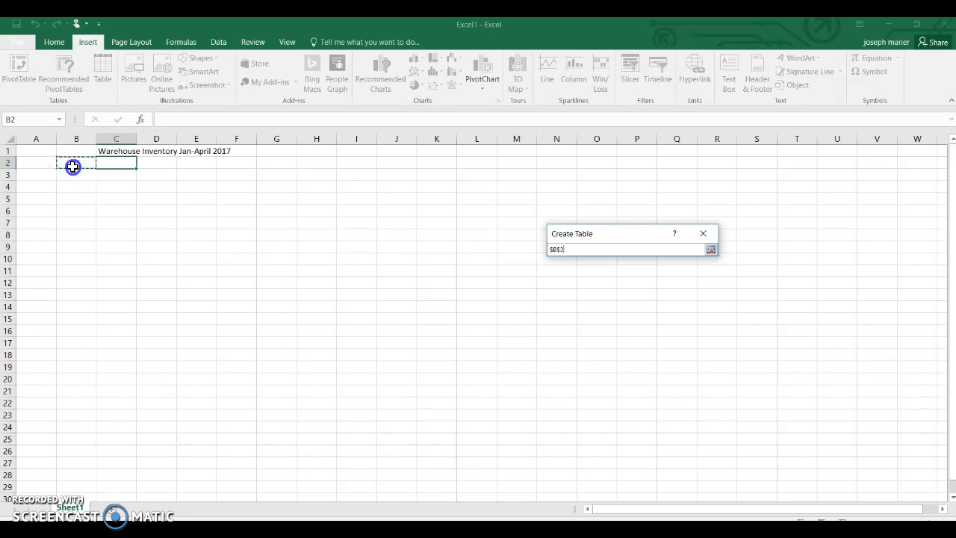
{"action": "left_click_drag", "start_coordinate": [72, 167], "coordinate": [73, 167]}
{"action": "left_click", "coordinate": [702, 311]}
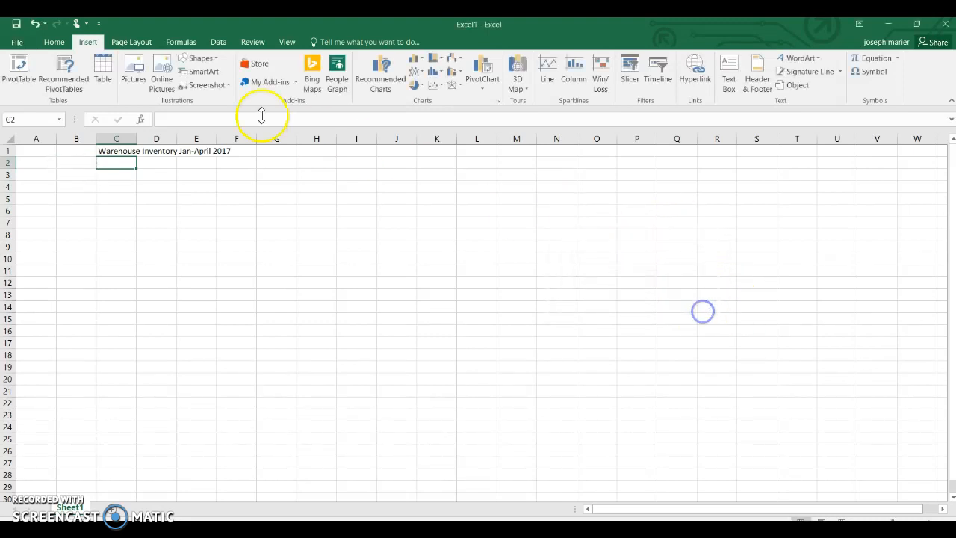
Insert a table with headers over the range A2:F7, below the title
{"action": "left_click", "coordinate": [103, 67]}
{"action": "left_click_drag", "start_coordinate": [35, 163], "coordinate": [213, 191]}
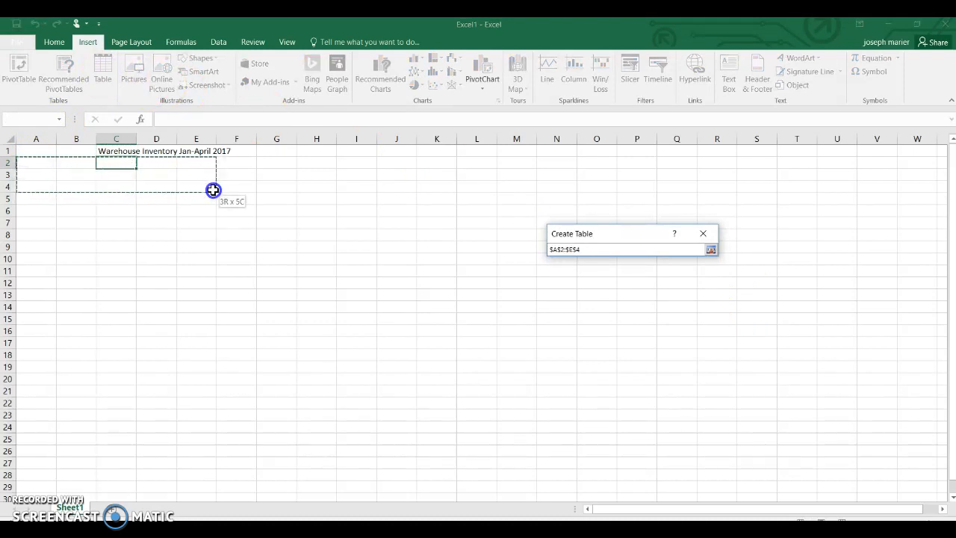
{"action": "left_click_drag", "start_coordinate": [212, 190], "coordinate": [247, 219]}
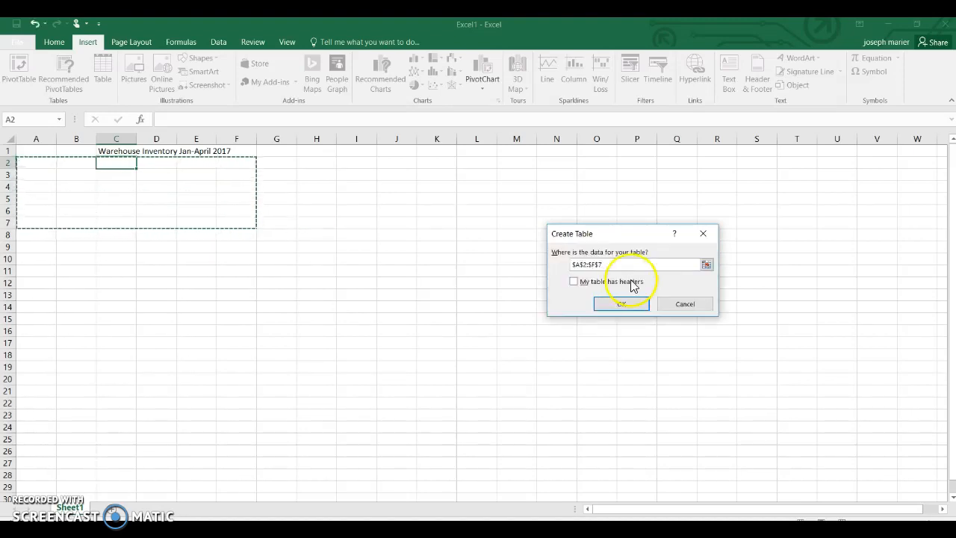
{"action": "left_click", "coordinate": [573, 281]}
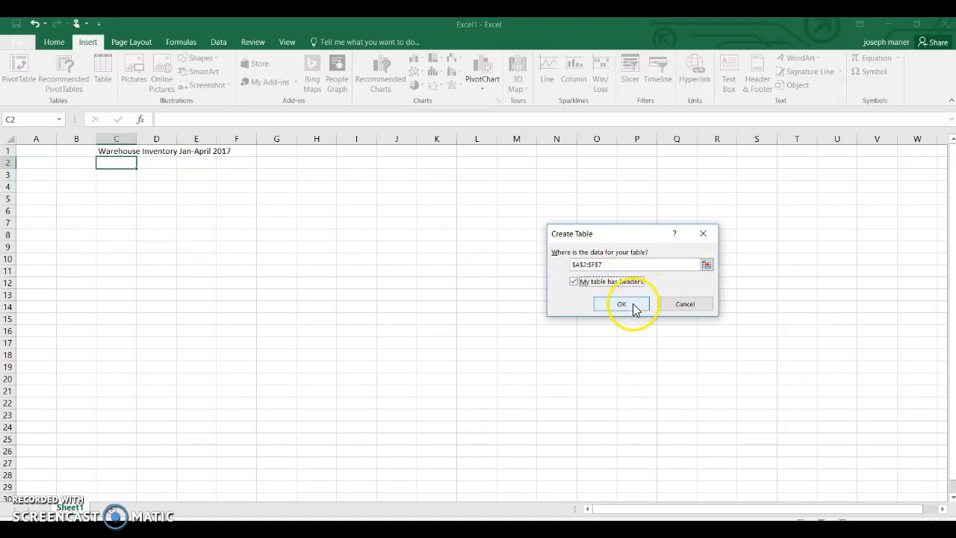
{"action": "left_click", "coordinate": [634, 306]}
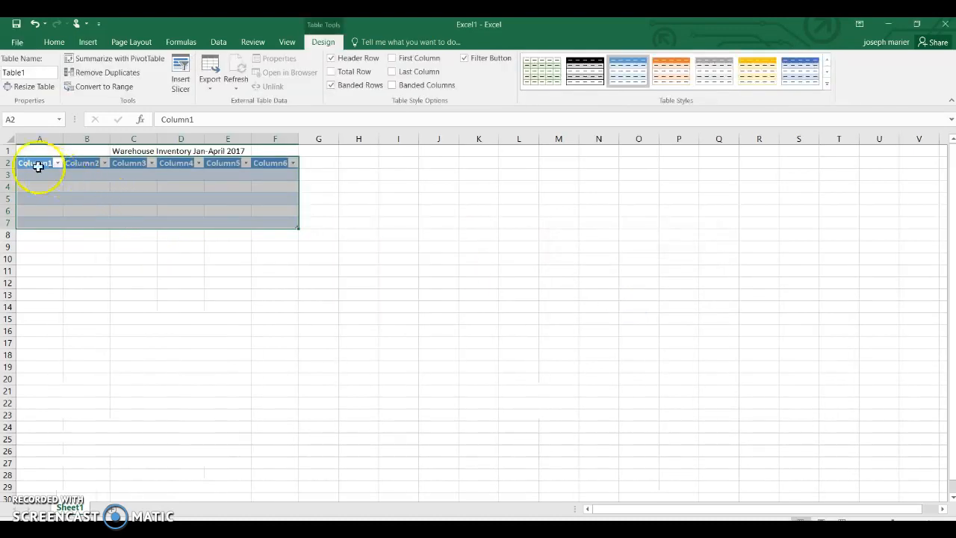
Rename the table's first two column headers, in A2 and B2, to Items and Jan
{"action": "left_click", "coordinate": [34, 163]}
{"action": "left_click_drag", "start_coordinate": [58, 166], "coordinate": [12, 165]}
{"action": "key", "text": "BackSpace"}
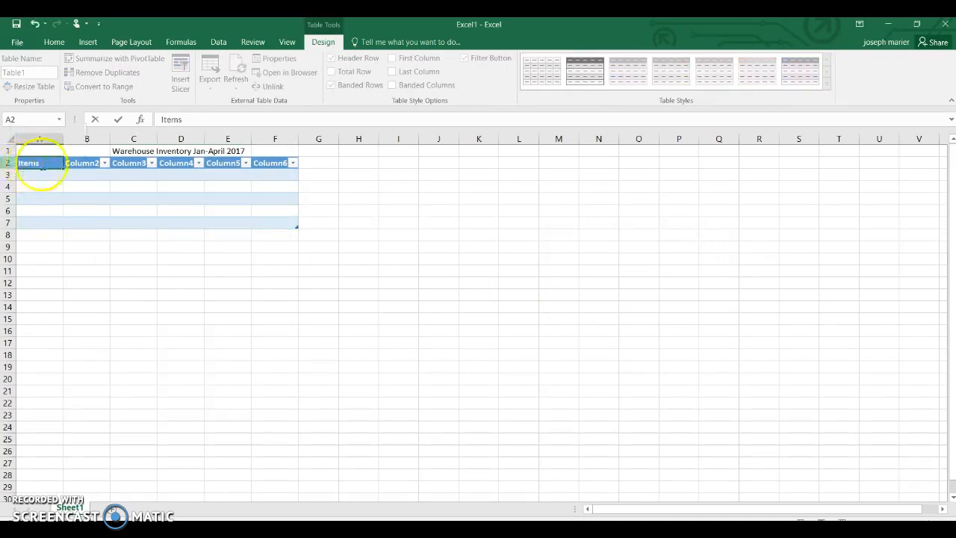
{"action": "left_click", "coordinate": [82, 163]}
{"action": "double_click", "coordinate": [83, 163]}
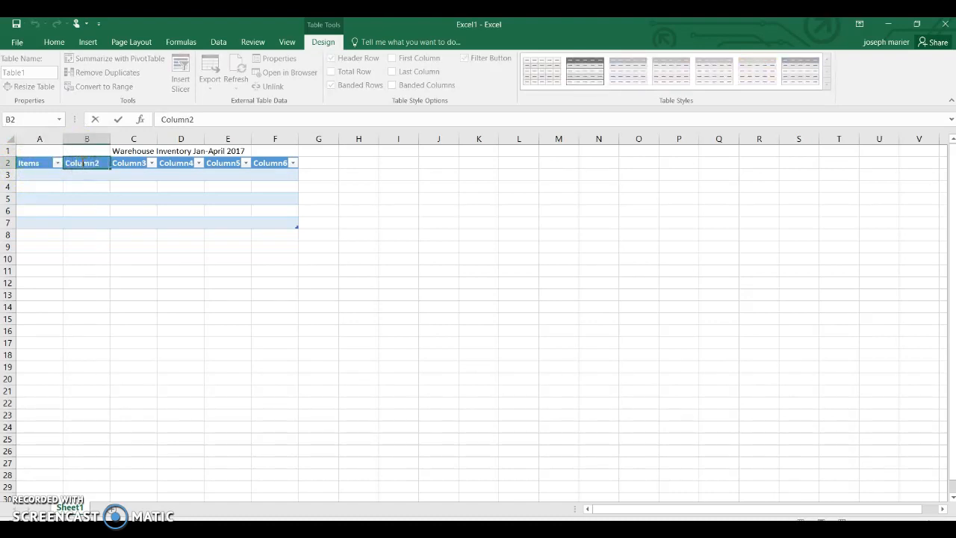
{"action": "double_click", "coordinate": [102, 165]}
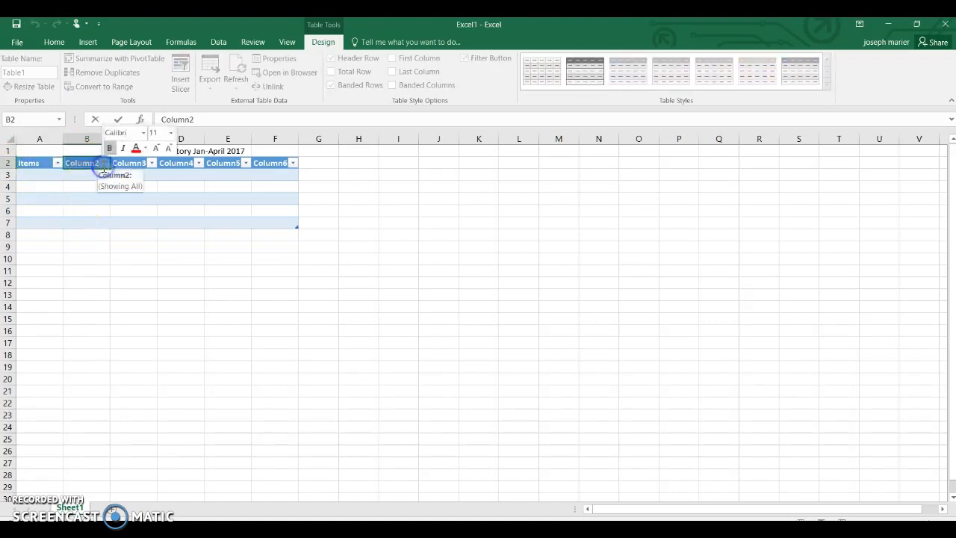
{"action": "key", "text": "BackSpace"}
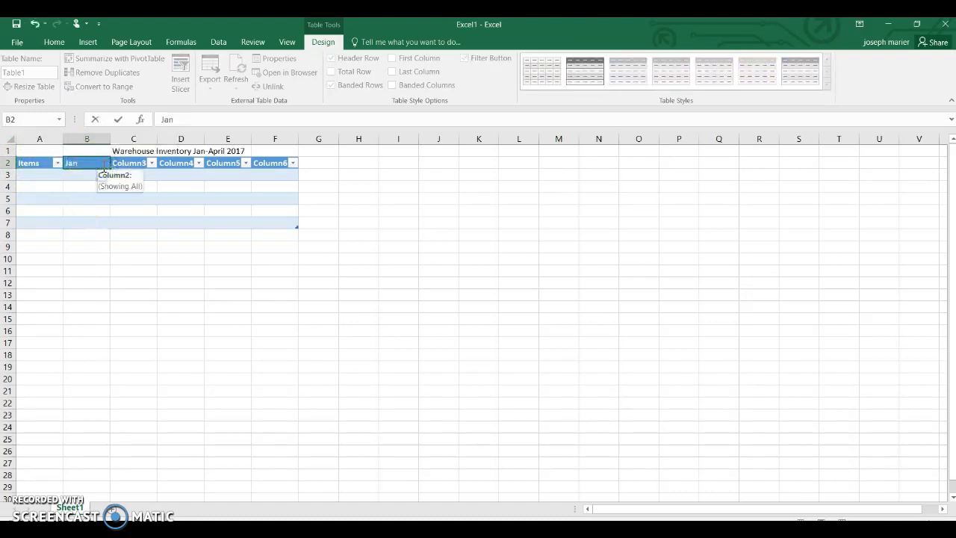
Rename the column headers in C2 and D2 to Feb and March
{"action": "left_click", "coordinate": [139, 165]}
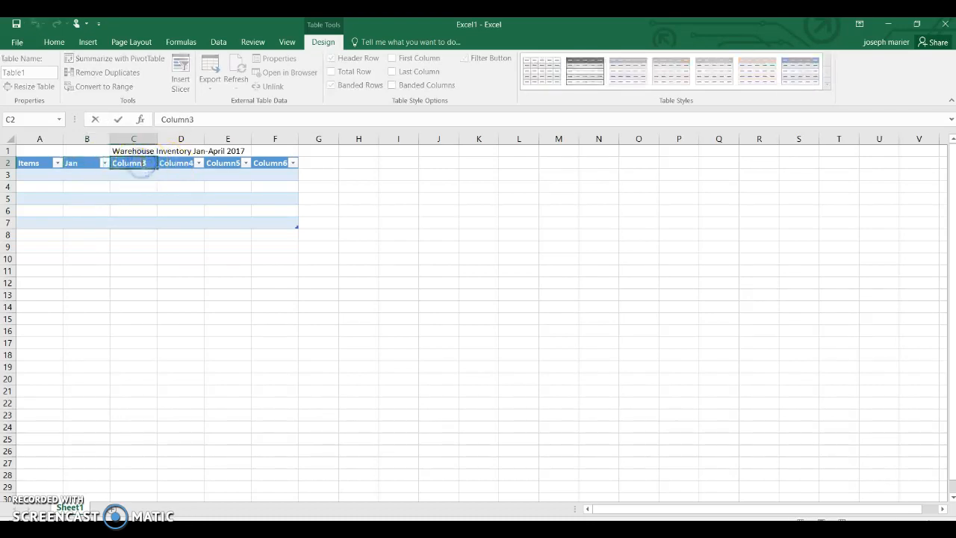
{"action": "type", "text": "Feb"}
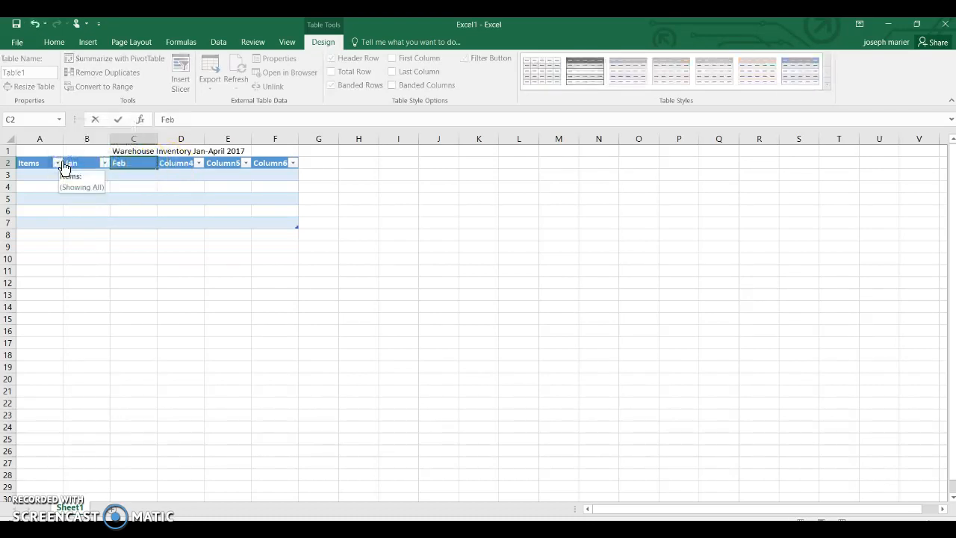
{"action": "left_click", "coordinate": [186, 164]}
{"action": "double_click", "coordinate": [187, 165]}
{"action": "key", "text": "BackSpace"}
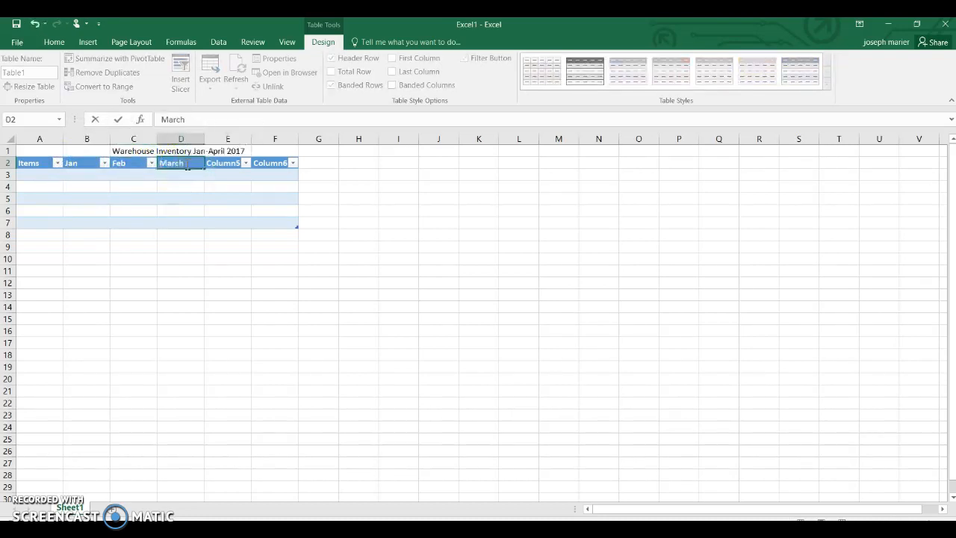
Rename the table's fifth column header, in E2, to April
{"action": "left_click", "coordinate": [214, 163]}
{"action": "double_click", "coordinate": [206, 163]}
{"action": "type", "text": "Arpil"}
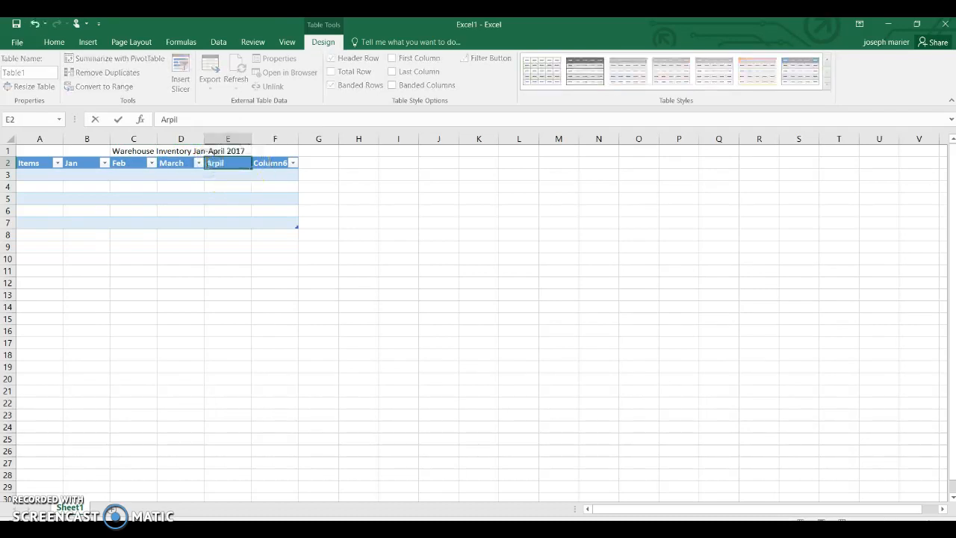
{"action": "type", "text": "pril"}
{"action": "left_click", "coordinate": [277, 163]}
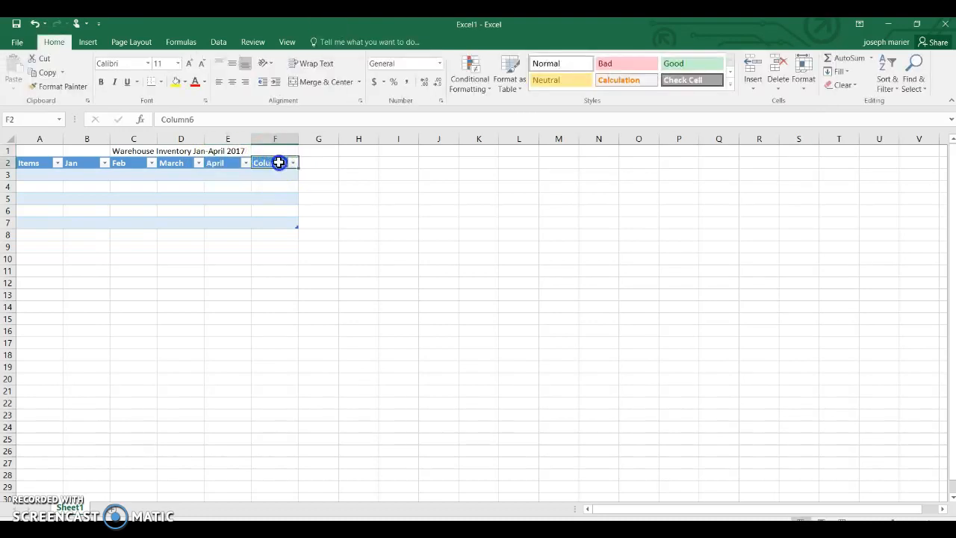
Rename the table's sixth column header, in F2, to Totals and enter the first item, Nuts & Bolts, in A3
{"action": "double_click", "coordinate": [262, 163]}
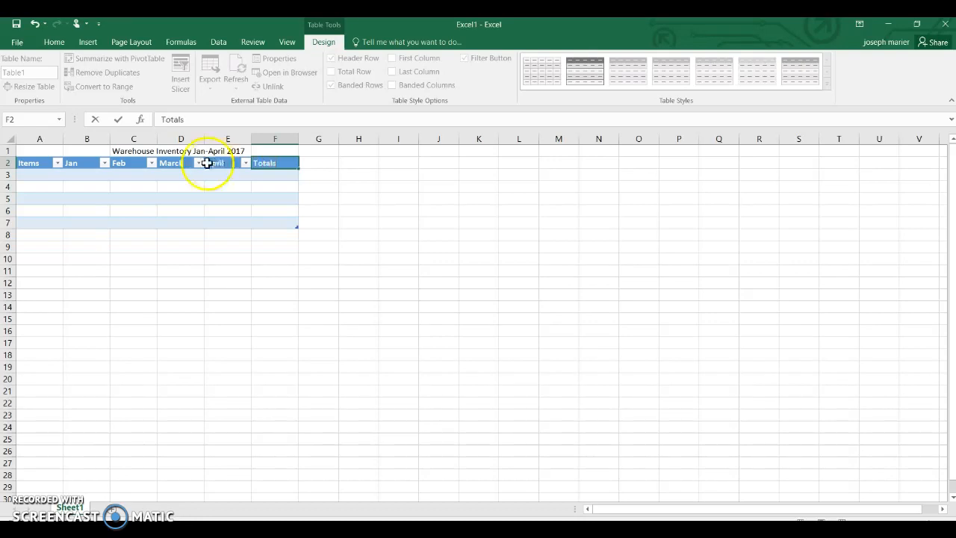
{"action": "left_click", "coordinate": [46, 173]}
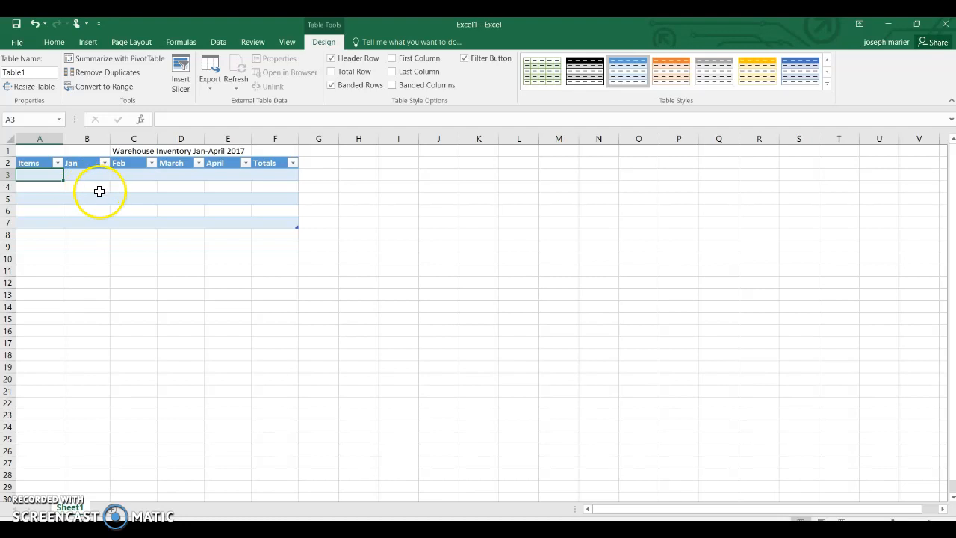
{"action": "type", "text": "Nuts"}
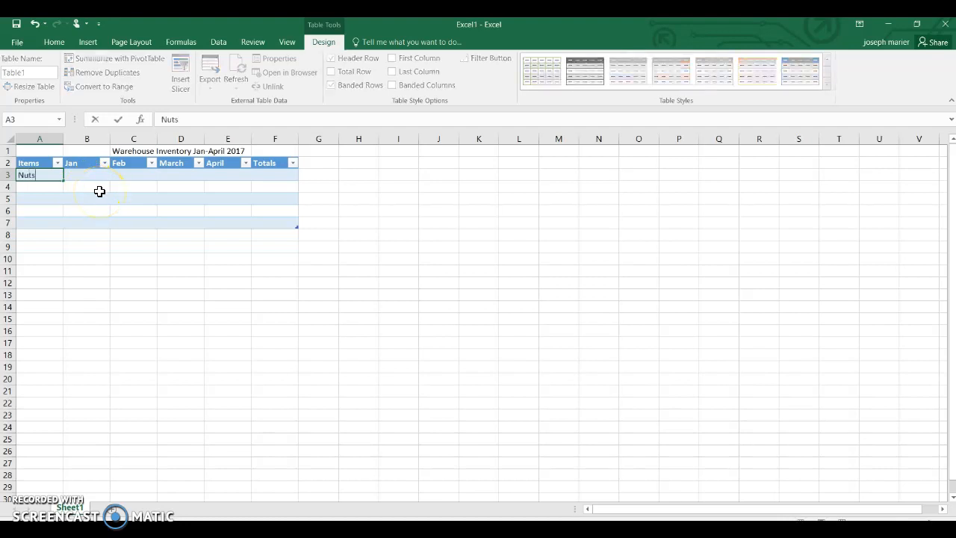
{"action": "type", "text": " & Bolts"}
Fill A4:A7 of the Items column with Hammers, Electric Screw Drivers, Grinding Disks and Saw Blades
{"action": "left_click", "coordinate": [45, 185]}
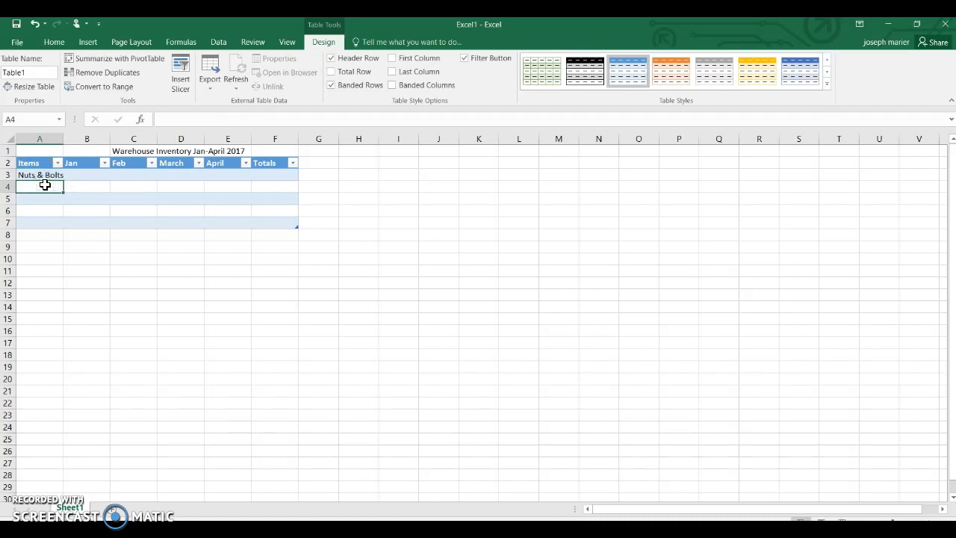
{"action": "type", "text": "Hammers"}
{"action": "left_click", "coordinate": [44, 200]}
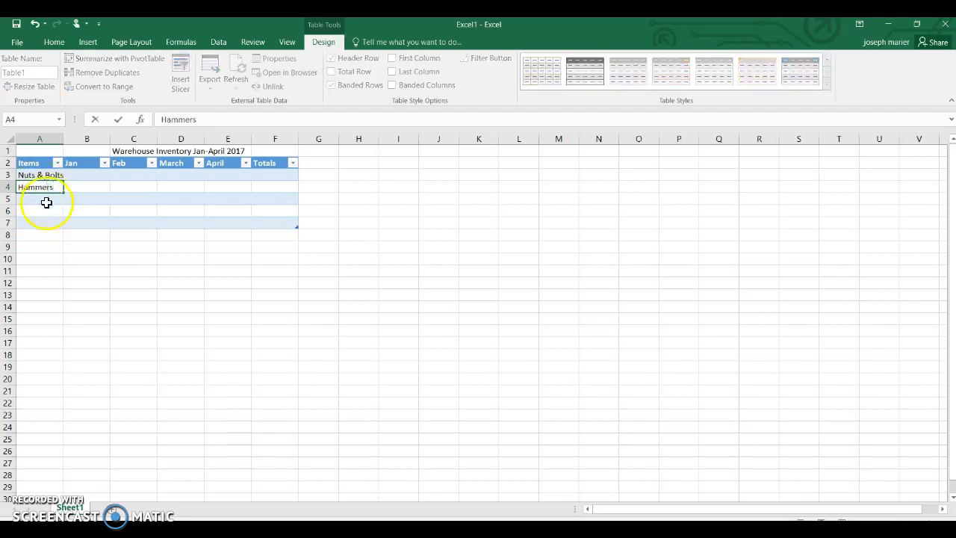
{"action": "type", "text": "Electric Screw Drivers"}
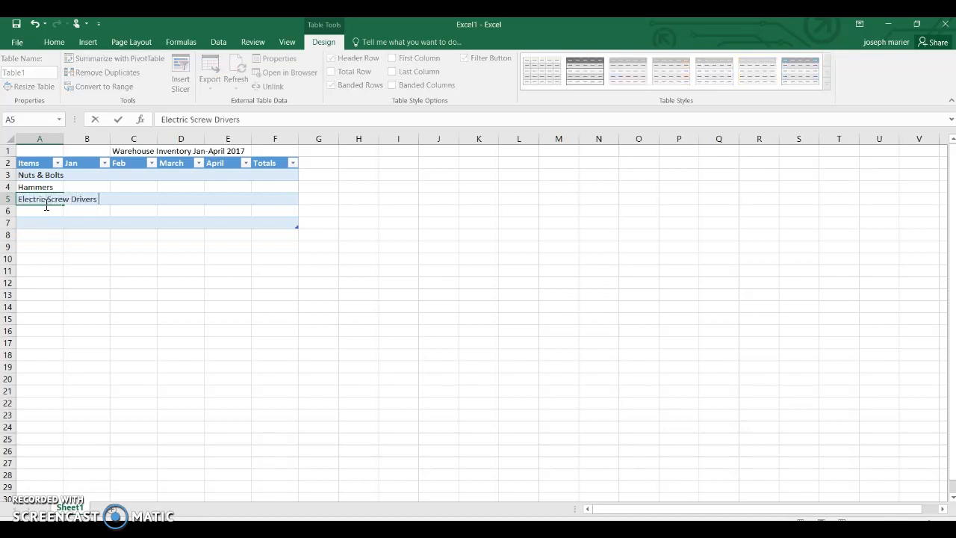
{"action": "double_click", "coordinate": [41, 210]}
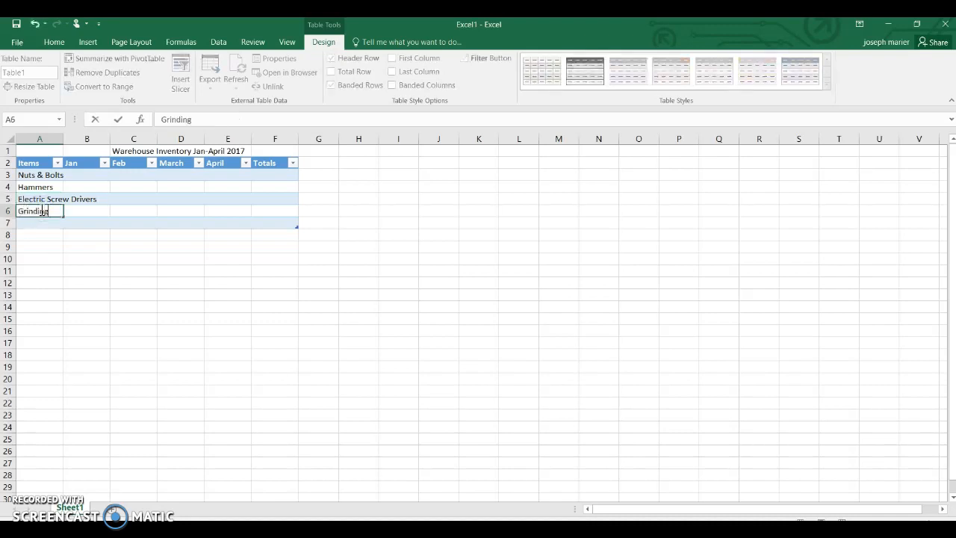
{"action": "type", "text": "ks"}
{"action": "left_click", "coordinate": [38, 220]}
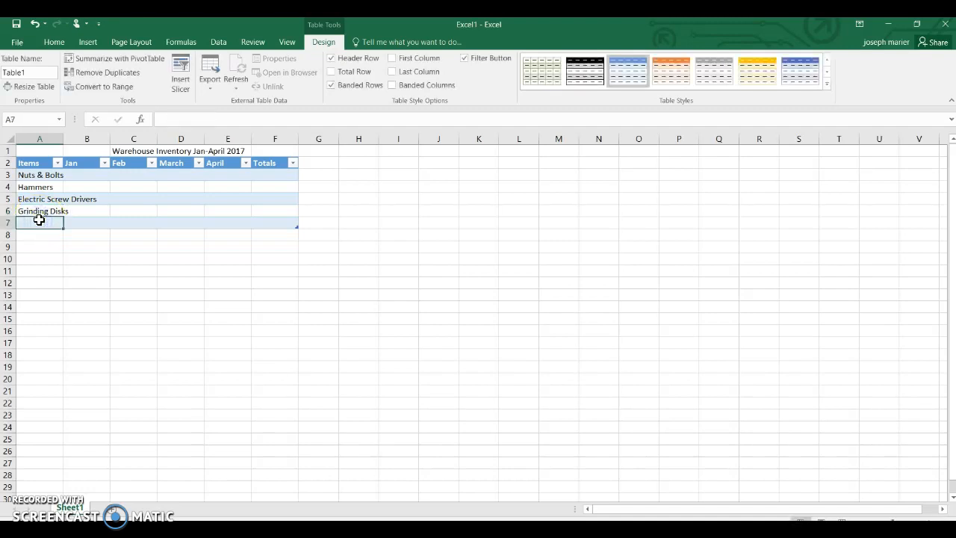
{"action": "type", "text": "Saw Blades"}
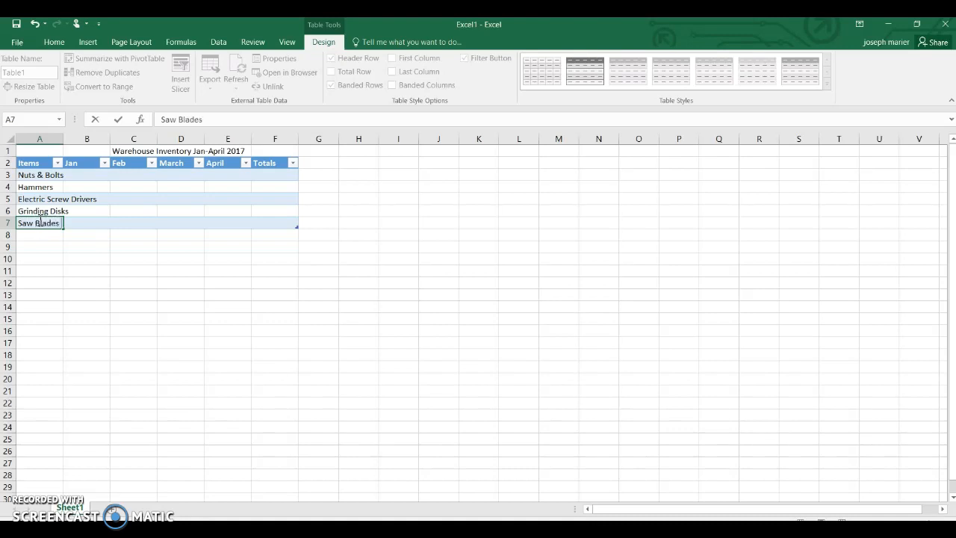
{"action": "left_click", "coordinate": [59, 139]}
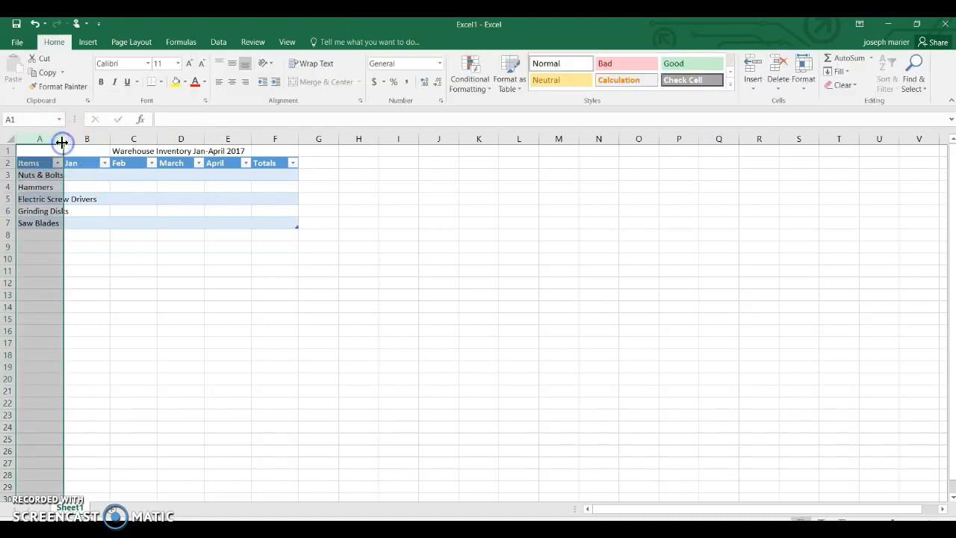
{"action": "left_click", "coordinate": [58, 198]}
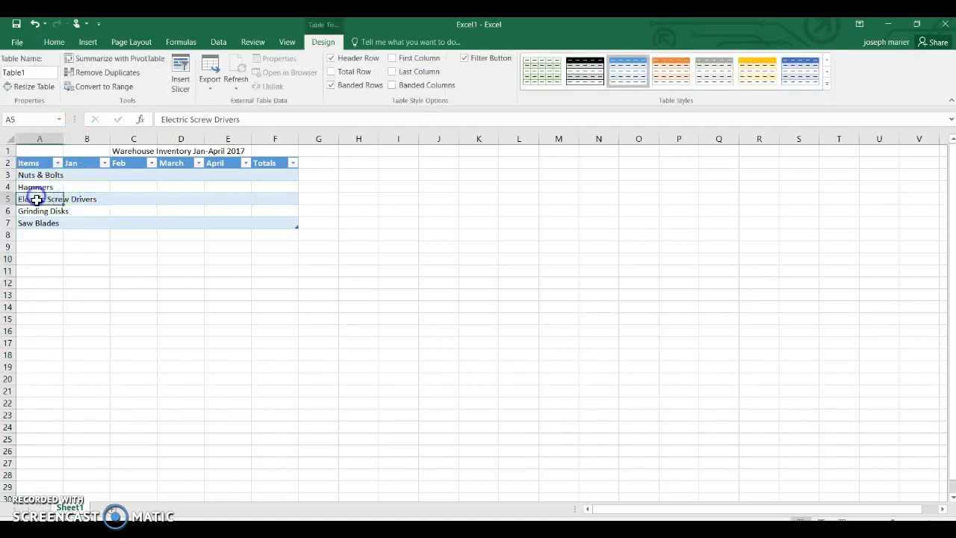
{"action": "left_click", "coordinate": [53, 212]}
{"action": "left_click", "coordinate": [41, 177]}
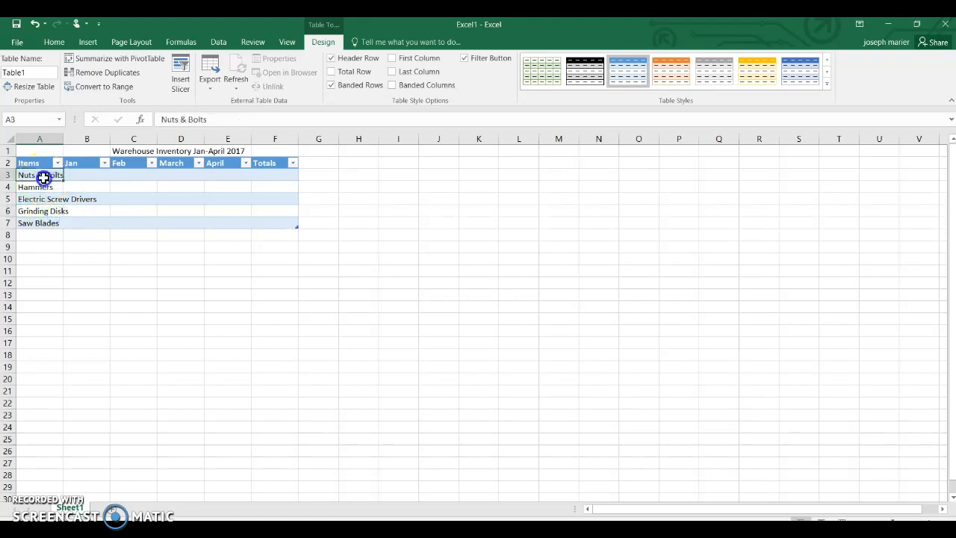
{"action": "left_click", "coordinate": [37, 223]}
{"action": "left_click", "coordinate": [37, 212]}
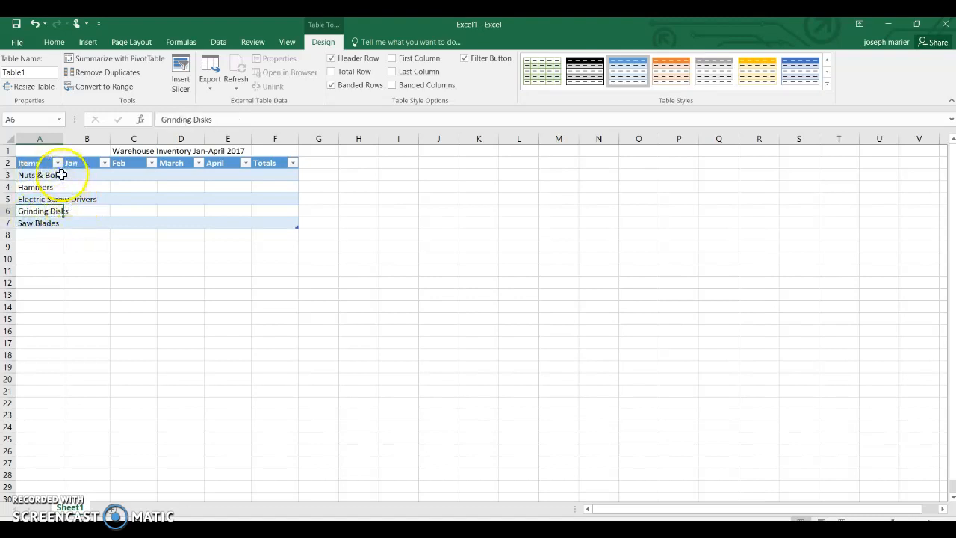
{"action": "left_click", "coordinate": [37, 234]}
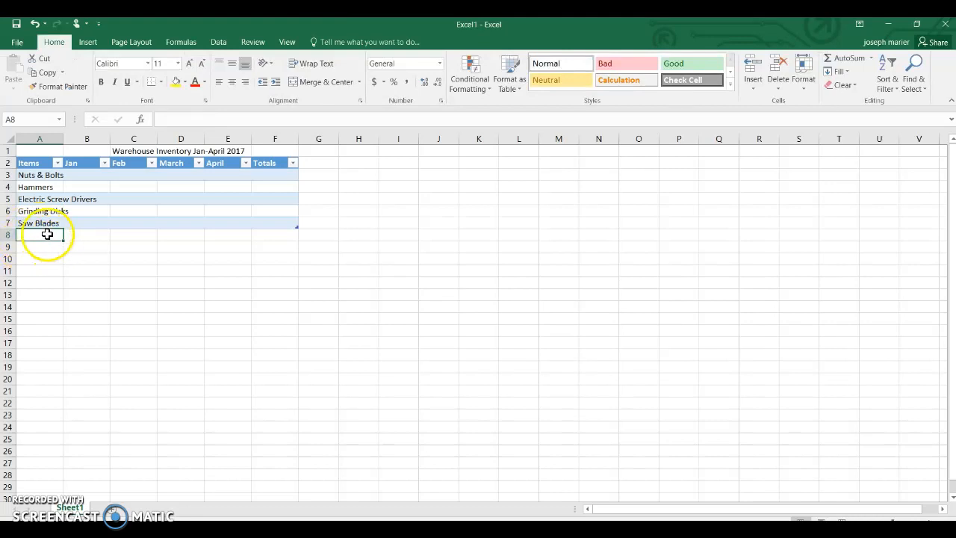
Auto-fit the width of column A to its longest item name
{"action": "left_click_drag", "start_coordinate": [64, 140], "coordinate": [64, 140]}
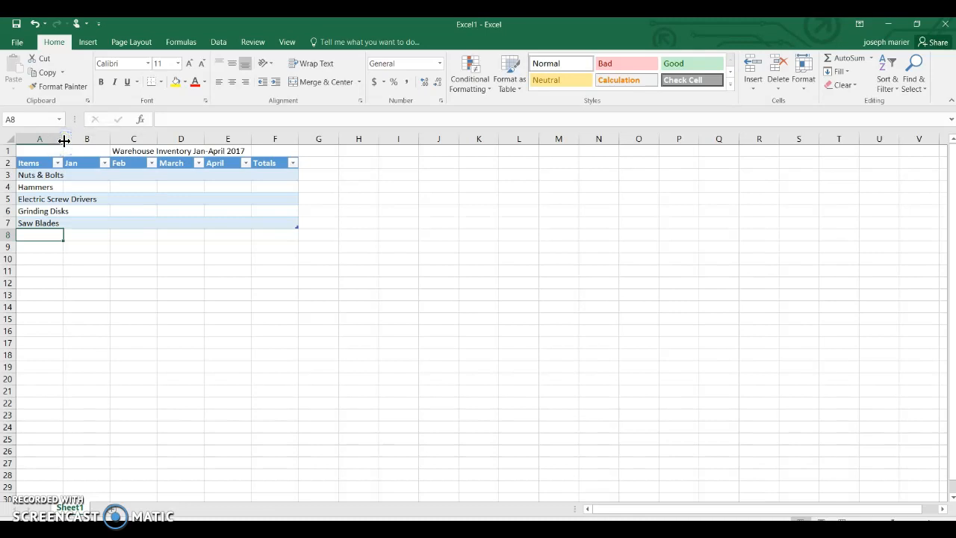
{"action": "double_click", "coordinate": [64, 140]}
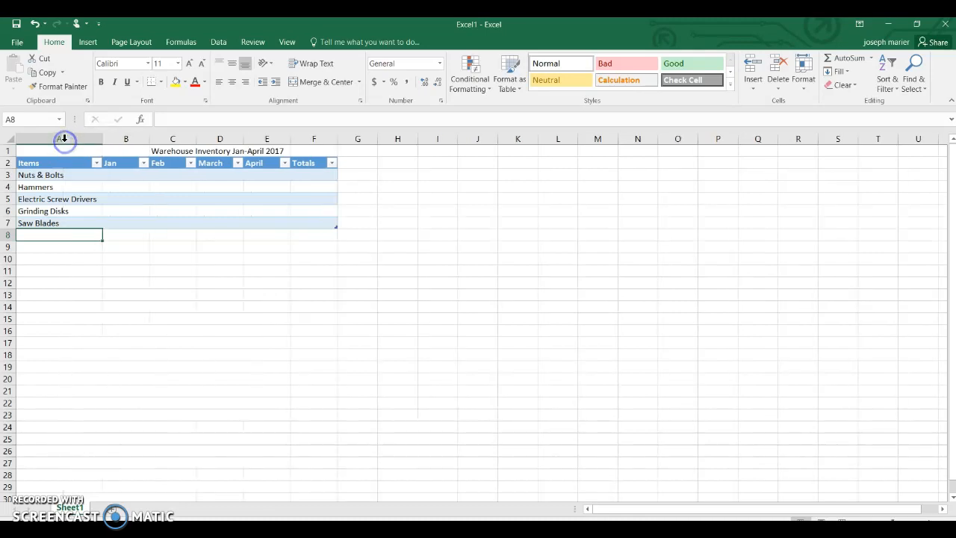
{"action": "left_click", "coordinate": [96, 201]}
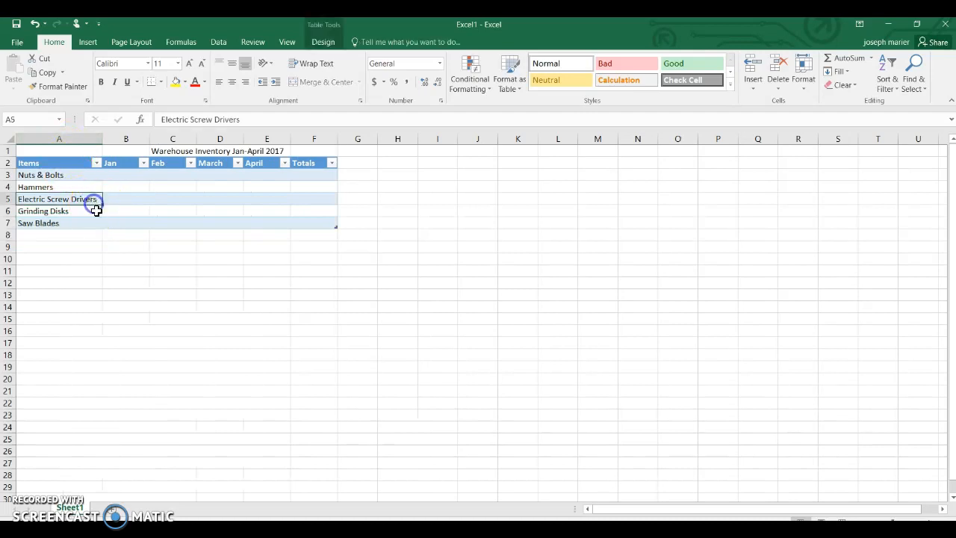
Enter the Jan quantities 145, 30, 14, 32 and 16 for the five items in B3:B7
{"action": "left_click", "coordinate": [108, 174]}
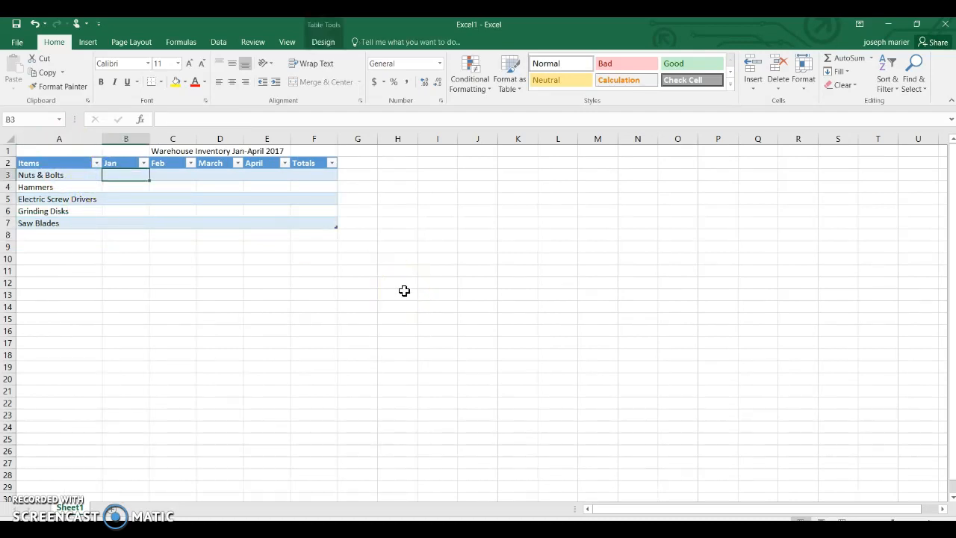
{"action": "type", "text": "145"}
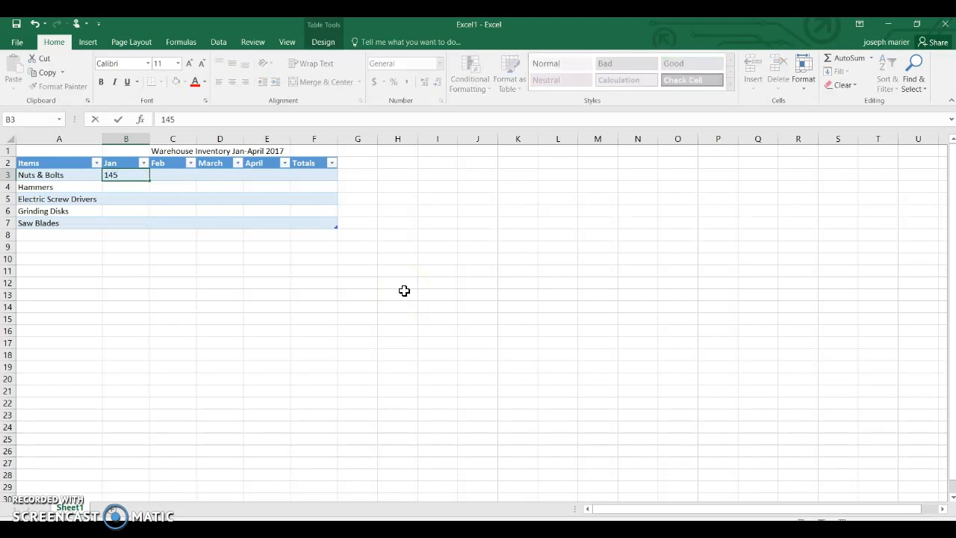
{"action": "left_click", "coordinate": [112, 187]}
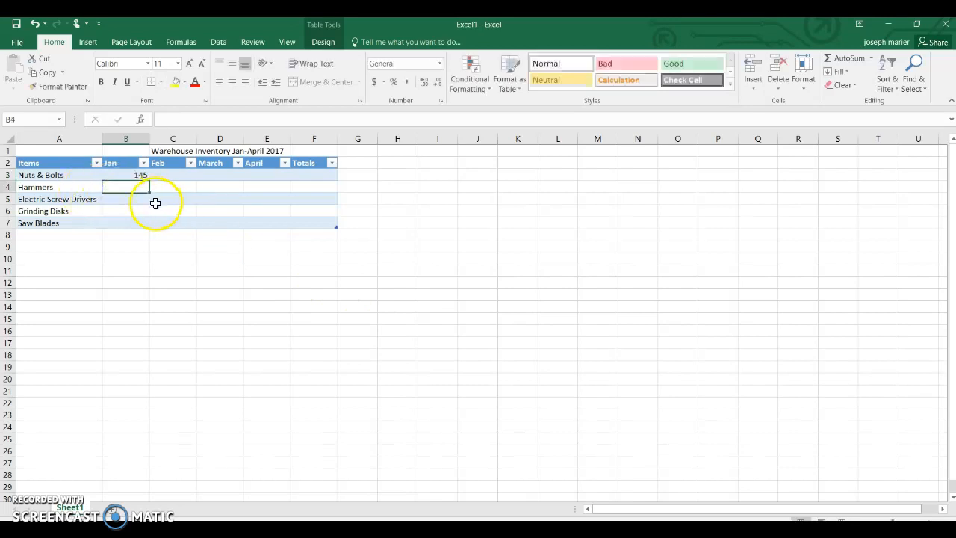
{"action": "type", "text": "30"}
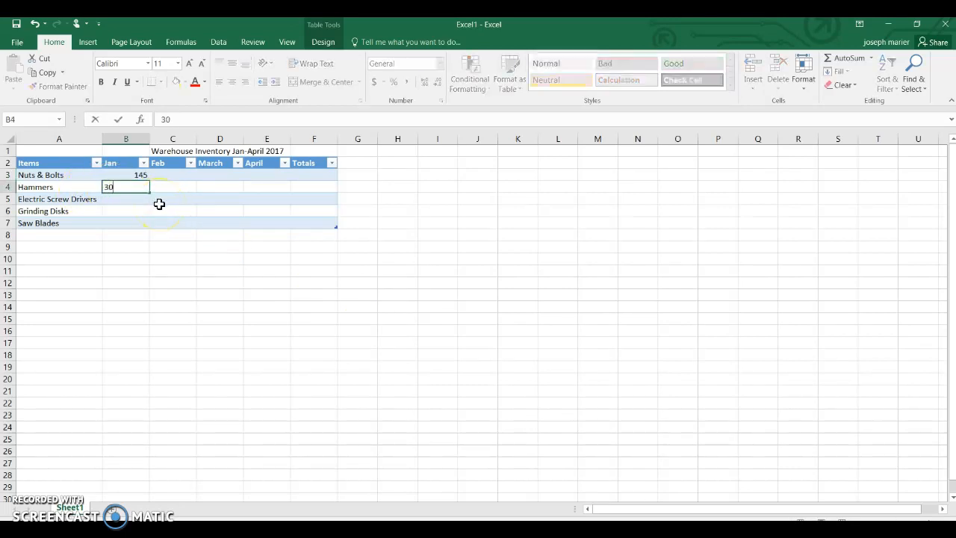
{"action": "left_click", "coordinate": [146, 200]}
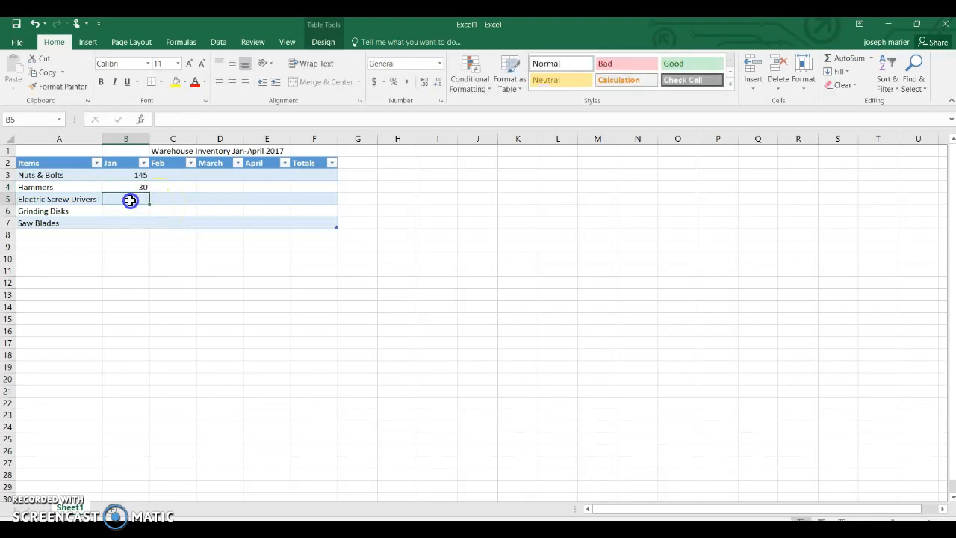
{"action": "type", "text": "1"}
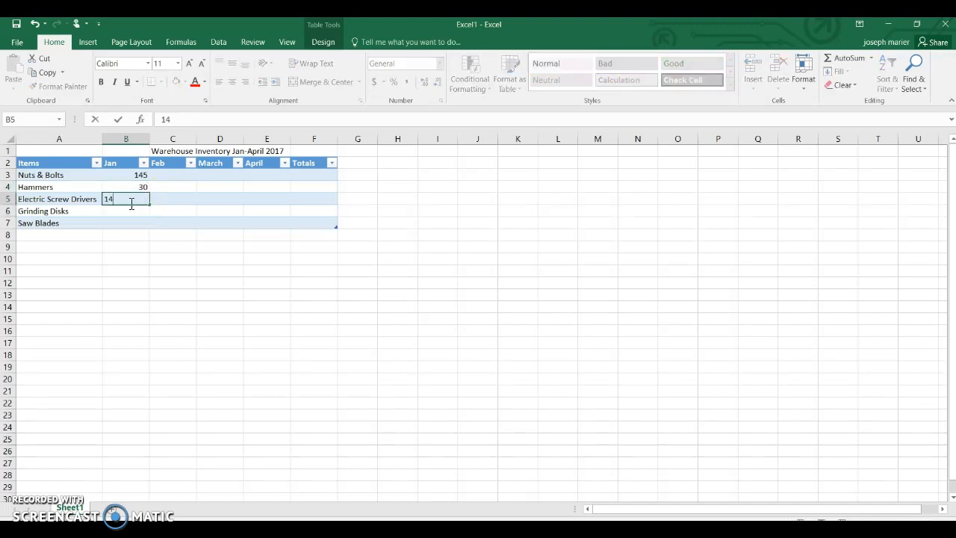
{"action": "type", "text": "4"}
{"action": "left_click", "coordinate": [129, 211]}
{"action": "type", "text": "32"}
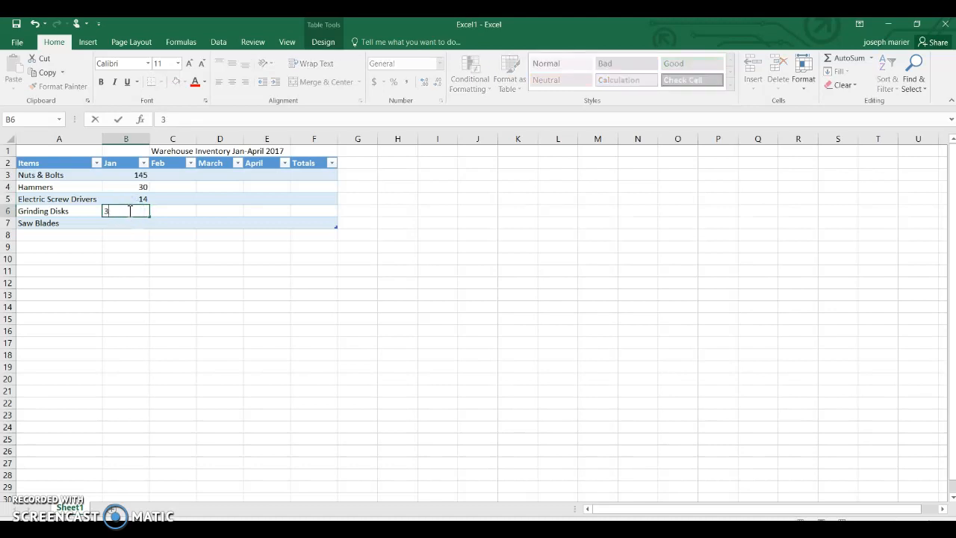
{"action": "left_click", "coordinate": [122, 228]}
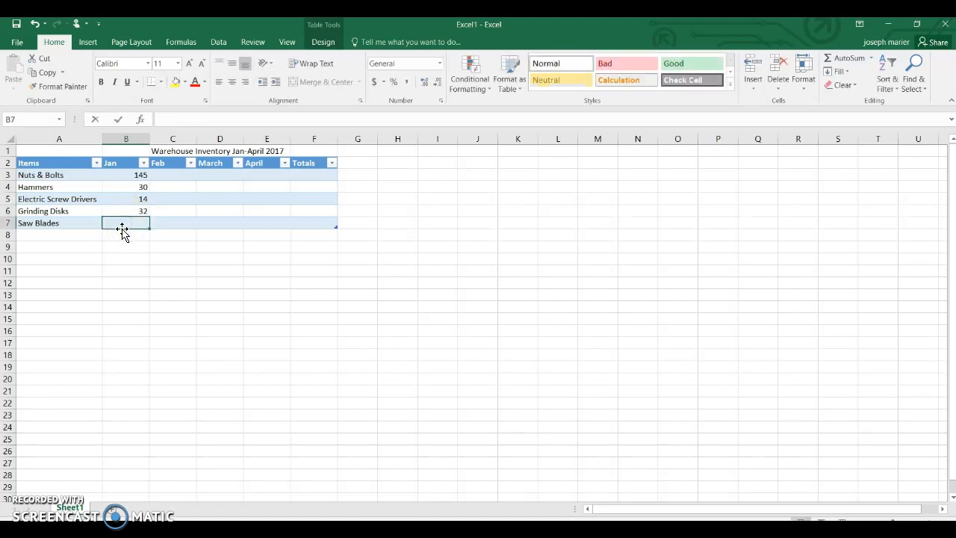
{"action": "type", "text": "16"}
Enter the Feb quantities 100, 23, 10, 42 and 12 for the five items in C3:C7
{"action": "left_click", "coordinate": [160, 178]}
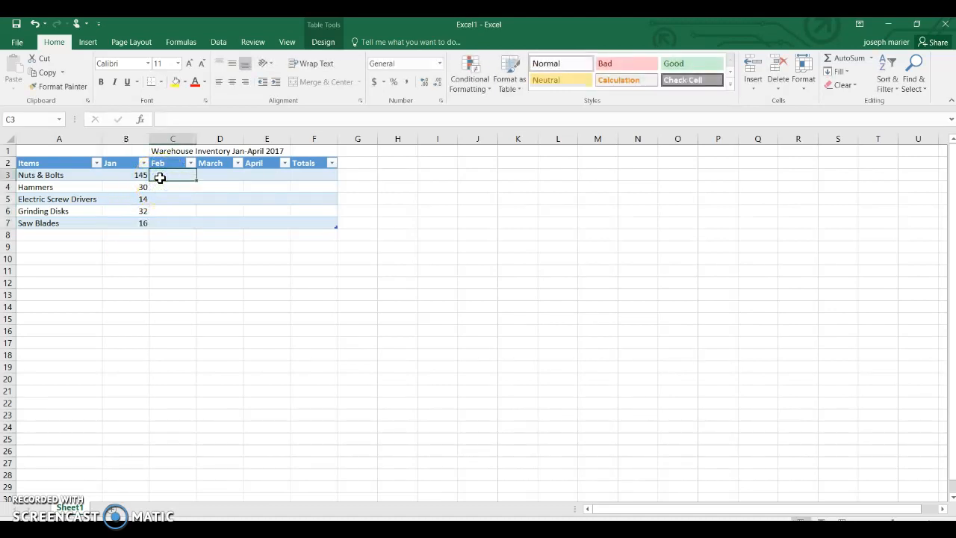
{"action": "type", "text": "100"}
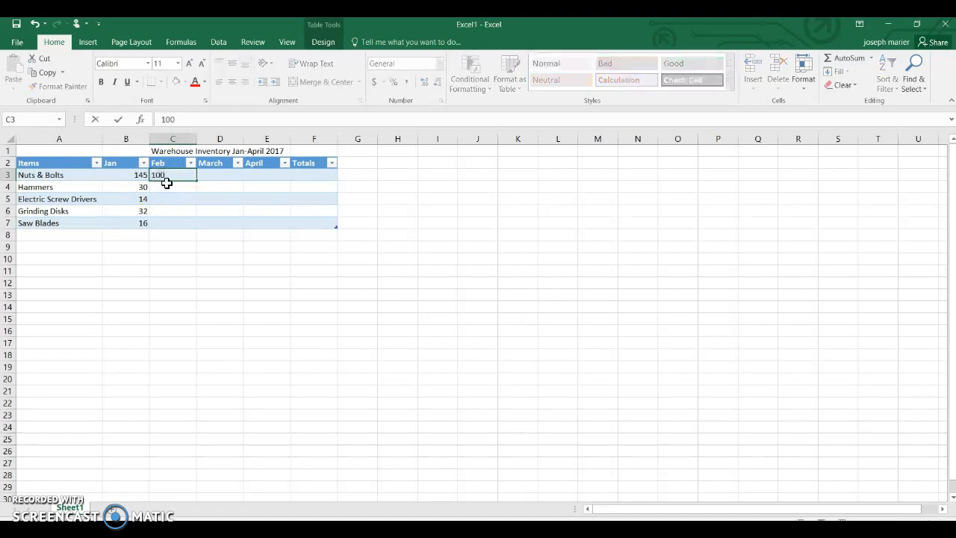
{"action": "left_click", "coordinate": [166, 185]}
{"action": "type", "text": "23"}
{"action": "left_click", "coordinate": [168, 199]}
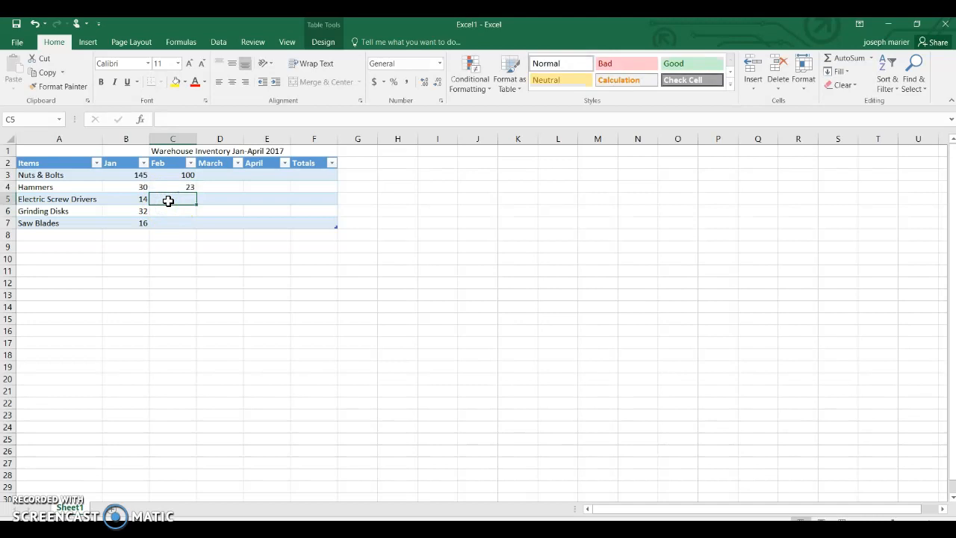
{"action": "type", "text": "10"}
{"action": "left_click", "coordinate": [163, 208]}
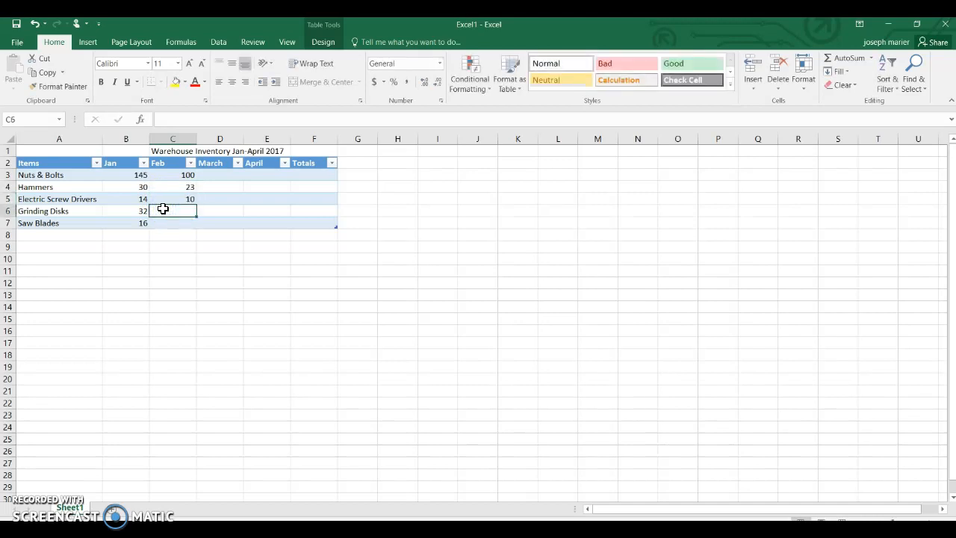
{"action": "type", "text": "42"}
{"action": "left_click", "coordinate": [168, 219]}
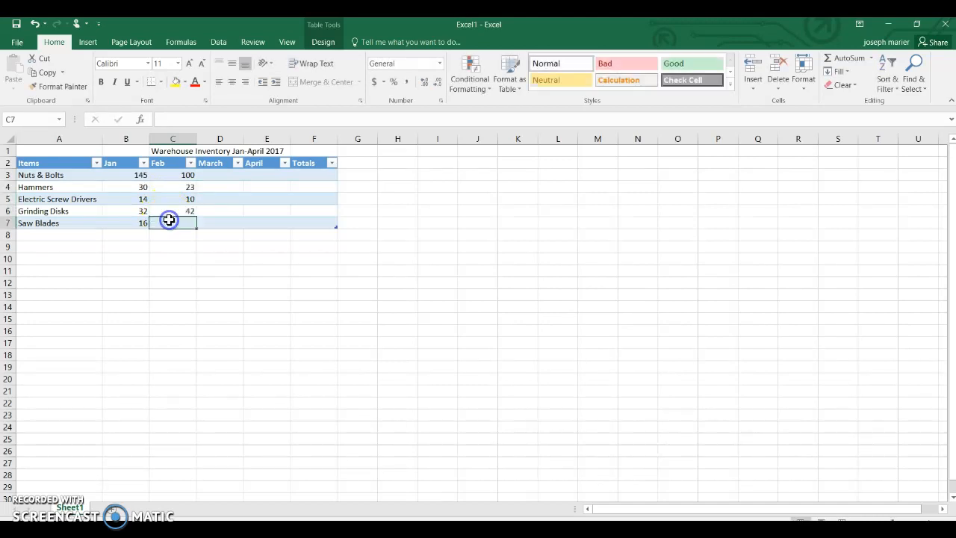
{"action": "type", "text": "12"}
Enter the March quantities 65, 13, 20, 56 and 8 for the five items in D3:D7
{"action": "left_click", "coordinate": [229, 177]}
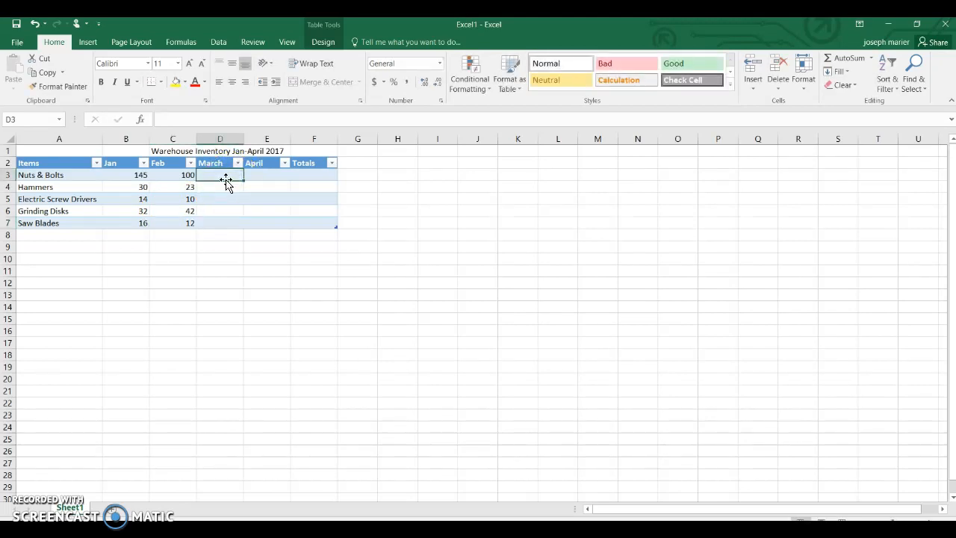
{"action": "type", "text": "65"}
{"action": "left_click", "coordinate": [228, 189]}
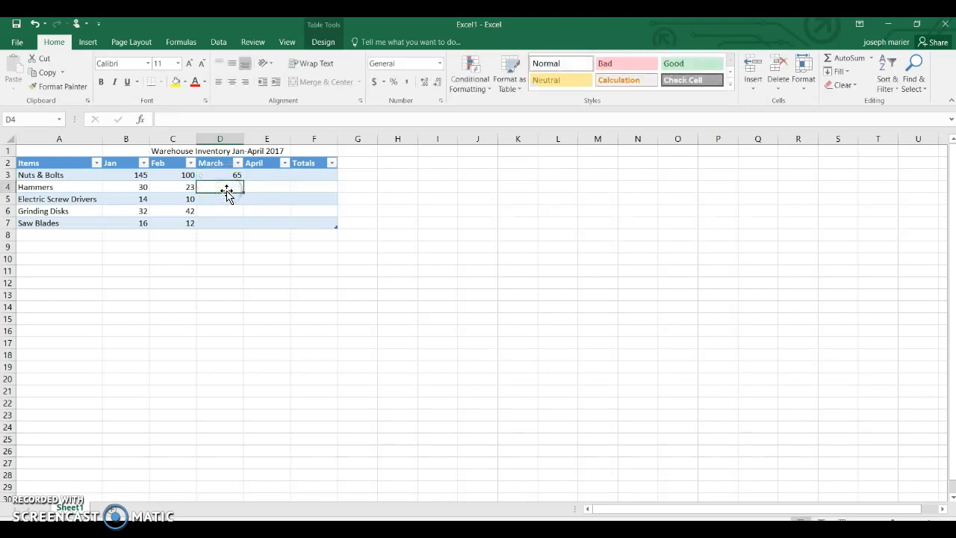
{"action": "type", "text": "13"}
{"action": "left_click", "coordinate": [220, 196]}
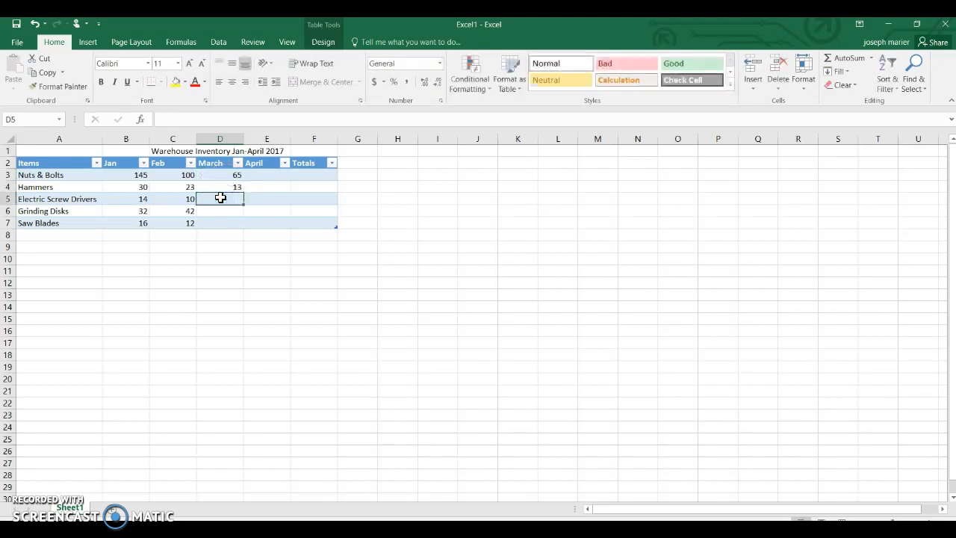
{"action": "type", "text": "20"}
{"action": "left_click", "coordinate": [217, 211]}
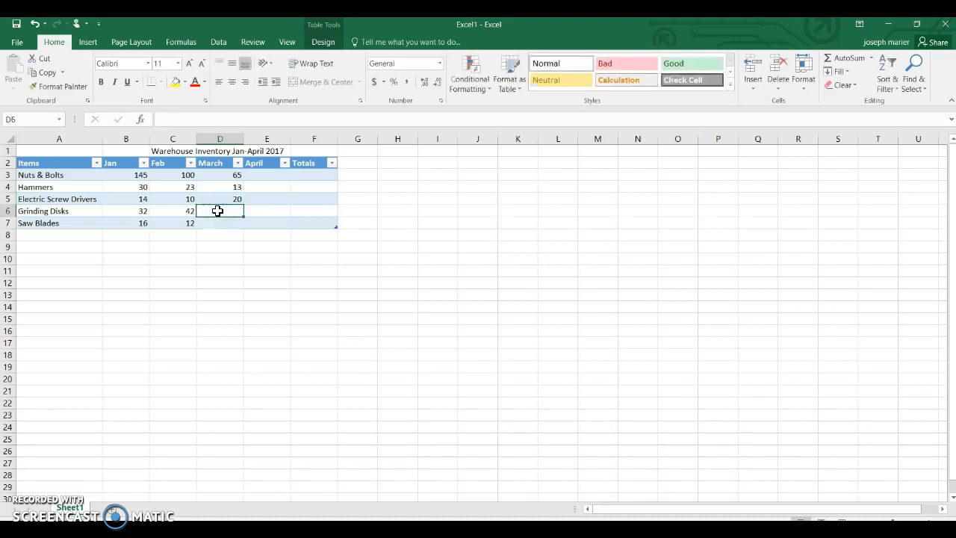
{"action": "type", "text": "56"}
{"action": "left_click", "coordinate": [202, 223]}
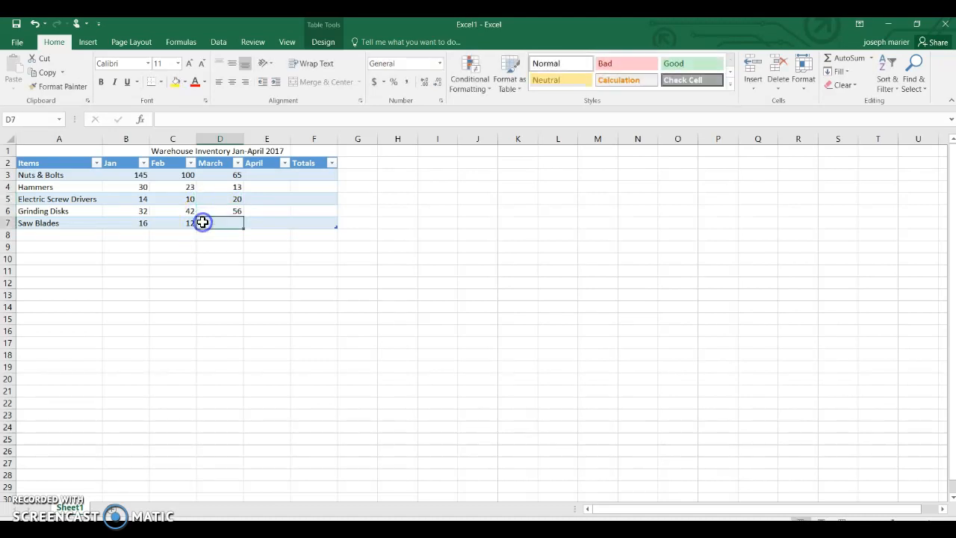
{"action": "type", "text": "8"}
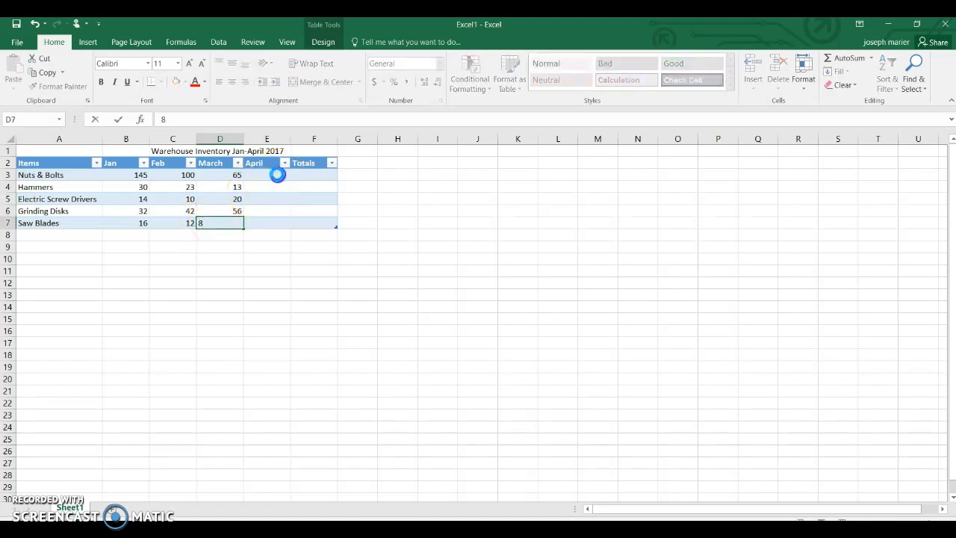
Enter the April quantities 80, 22, 17, 23 and 22 for the five items in E3:E7
{"action": "left_click", "coordinate": [273, 173]}
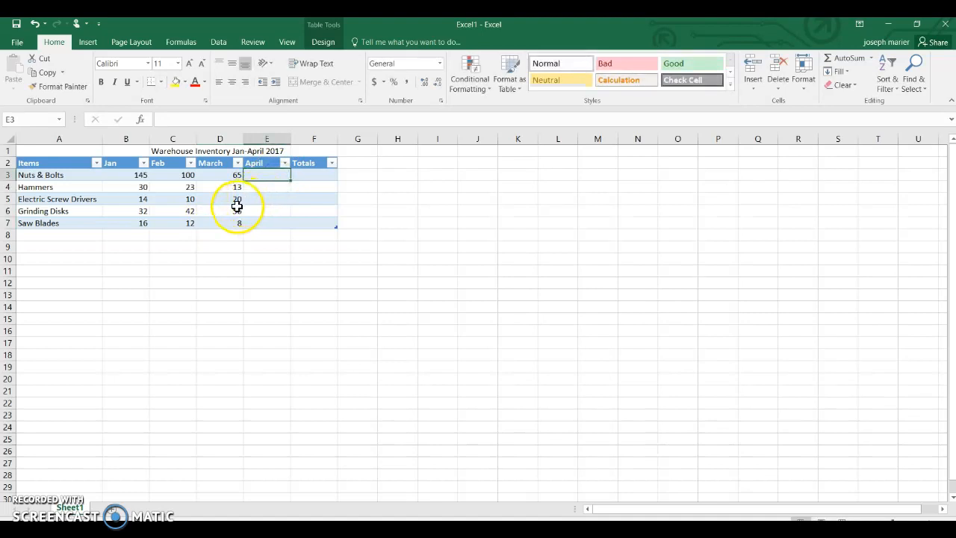
{"action": "type", "text": "80"}
{"action": "left_click", "coordinate": [269, 187]}
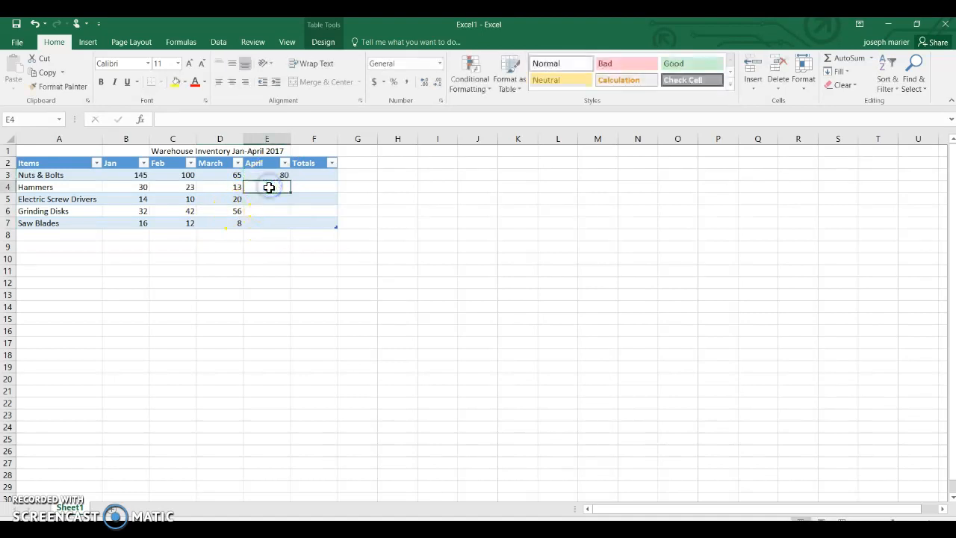
{"action": "type", "text": "22"}
{"action": "left_click", "coordinate": [267, 199]}
{"action": "type", "text": "17"}
{"action": "left_click", "coordinate": [261, 211]}
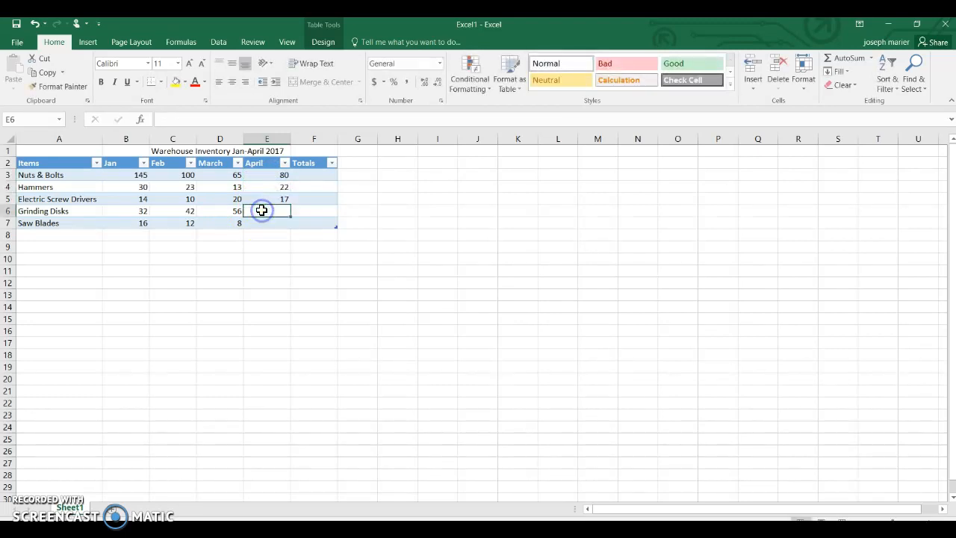
{"action": "type", "text": "23"}
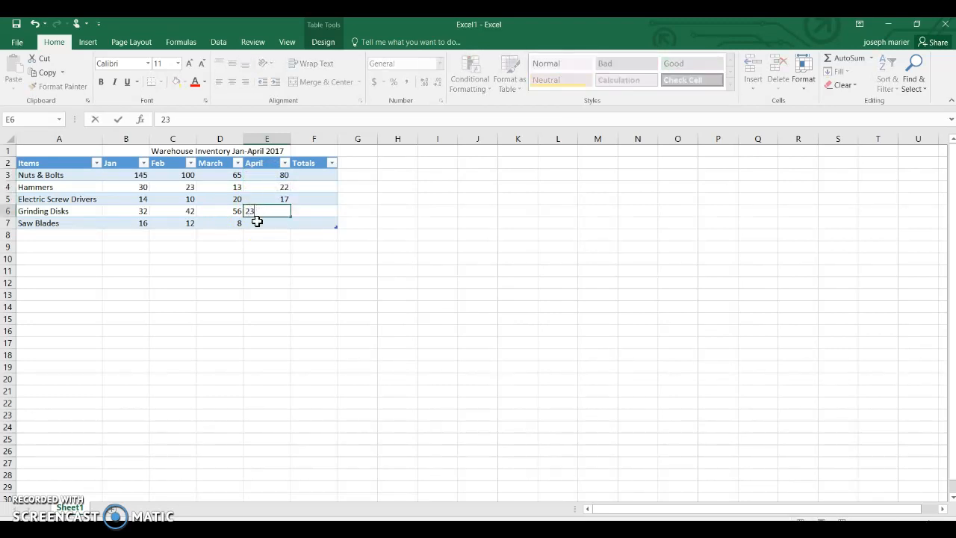
{"action": "left_click", "coordinate": [257, 222]}
{"action": "type", "text": "2"}
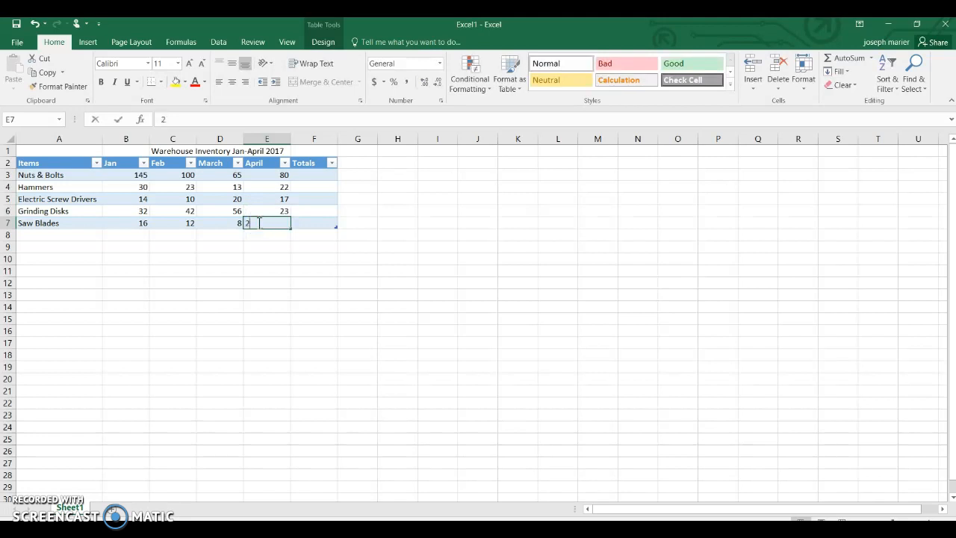
{"action": "type", "text": "2"}
{"action": "left_click", "coordinate": [256, 245]}
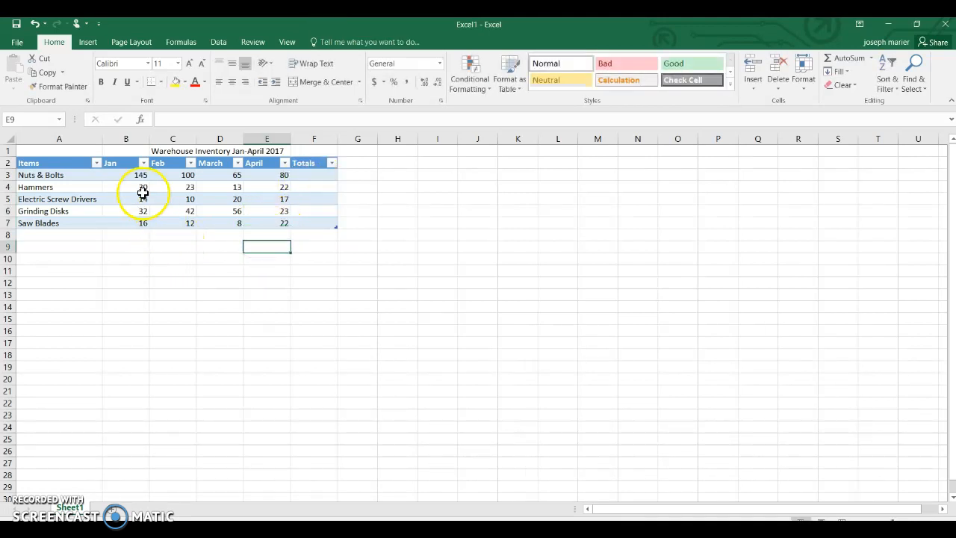
{"action": "left_click", "coordinate": [123, 175]}
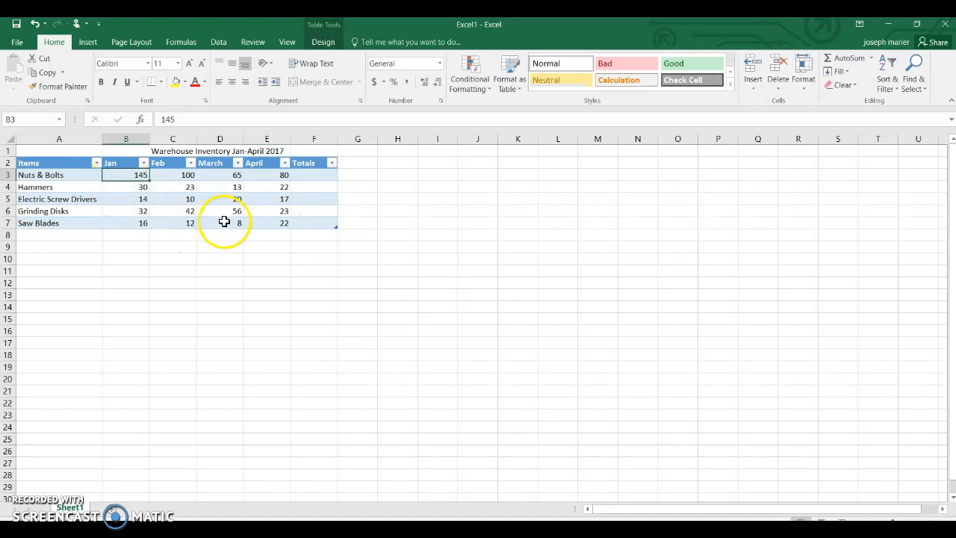
{"action": "left_click", "coordinate": [272, 225]}
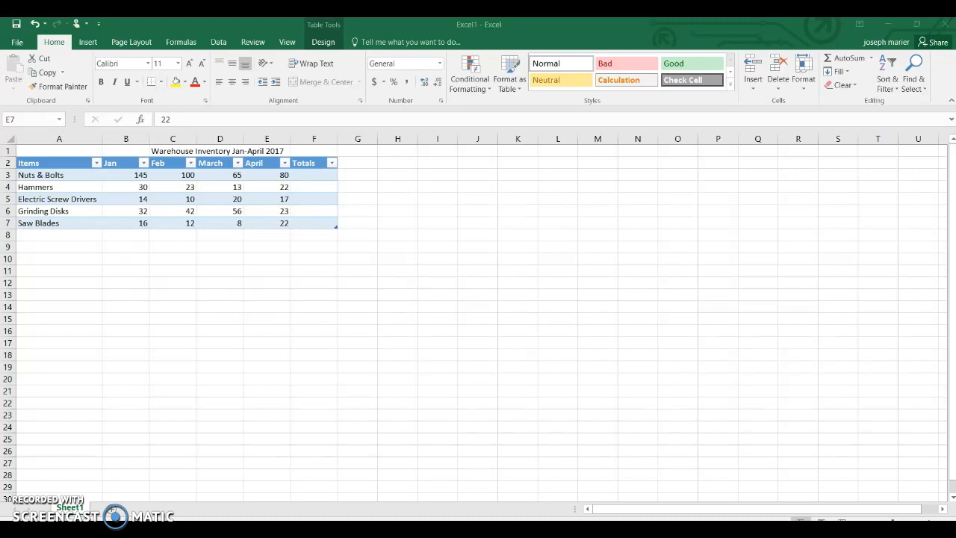
Fill the Totals column by inserting the SUM function over B3:E3 in F3
{"action": "left_click", "coordinate": [322, 174]}
{"action": "left_click", "coordinate": [322, 174]}
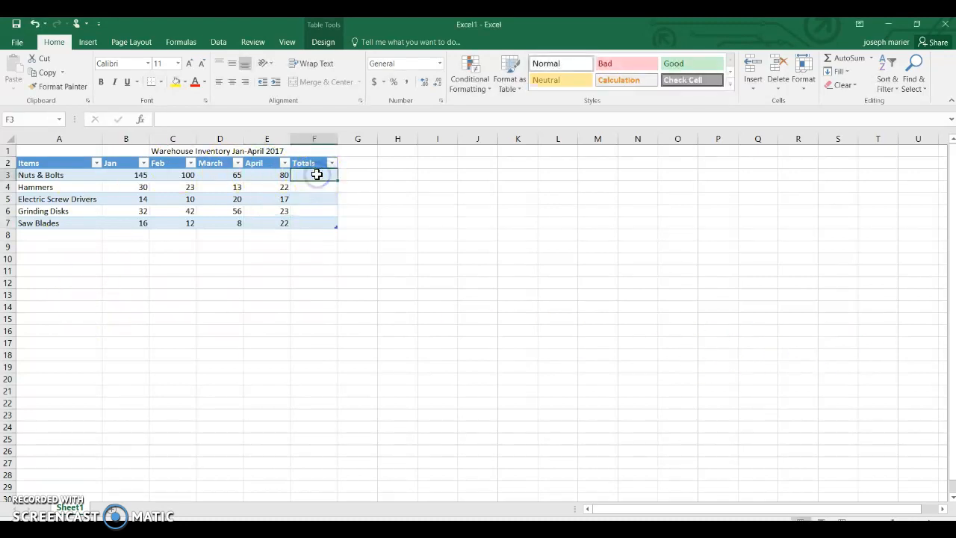
{"action": "left_click", "coordinate": [144, 119]}
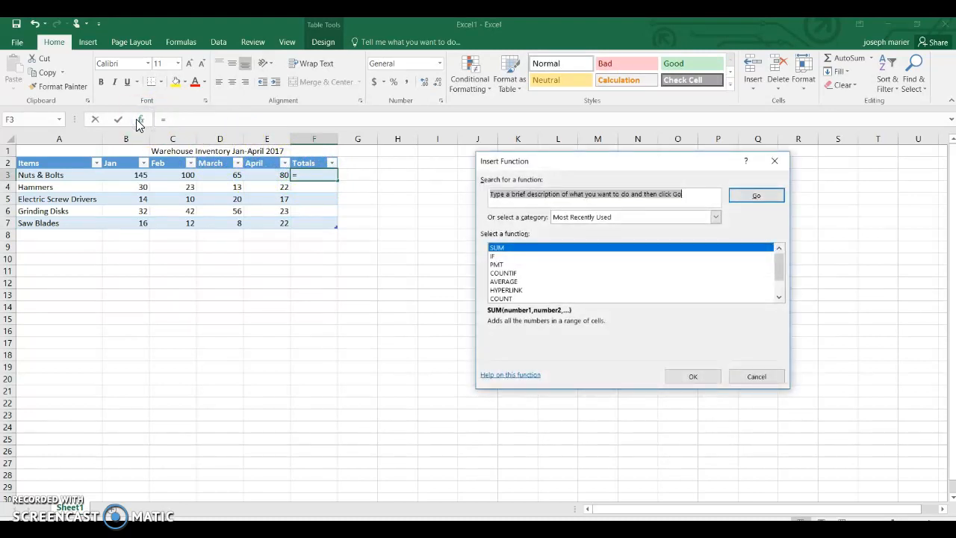
{"action": "left_click", "coordinate": [499, 249]}
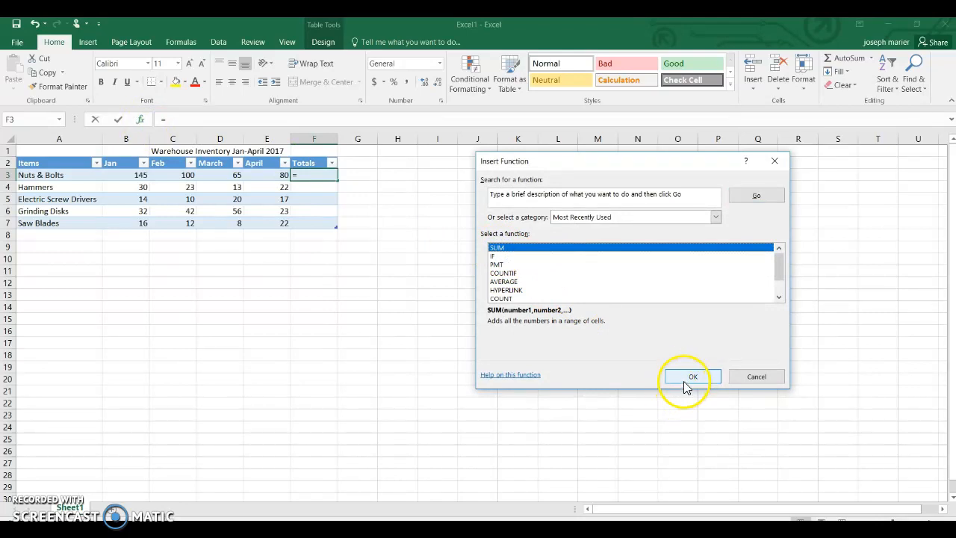
{"action": "left_click", "coordinate": [684, 381]}
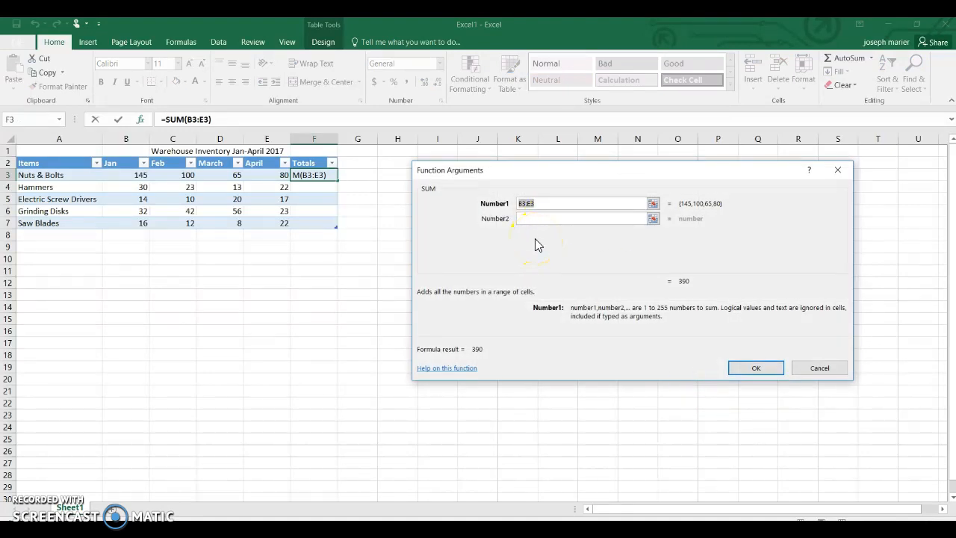
{"action": "left_click", "coordinate": [546, 203]}
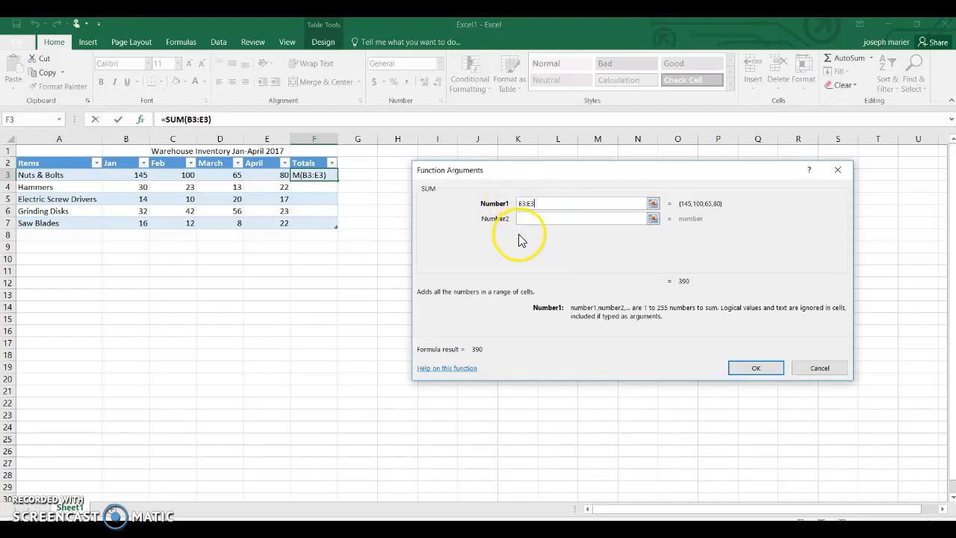
{"action": "left_click", "coordinate": [775, 374]}
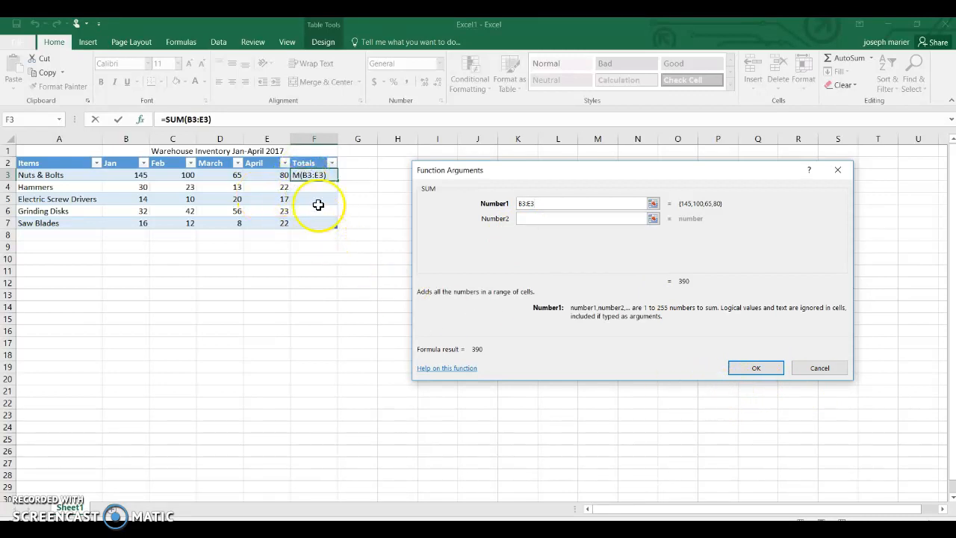
{"action": "left_click", "coordinate": [756, 368]}
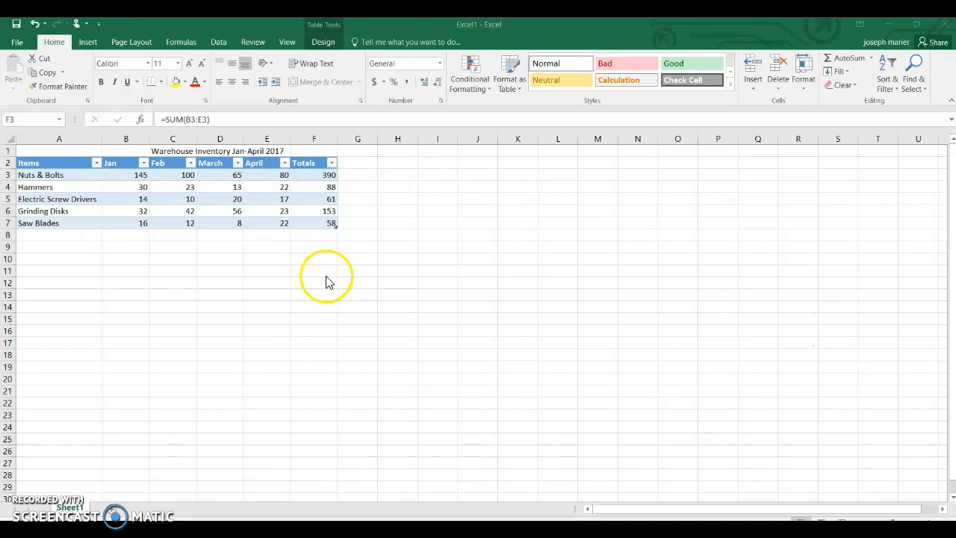
Enter the formula =SUM(C3:C6) in C9, below the Feb column
{"action": "left_click", "coordinate": [183, 248]}
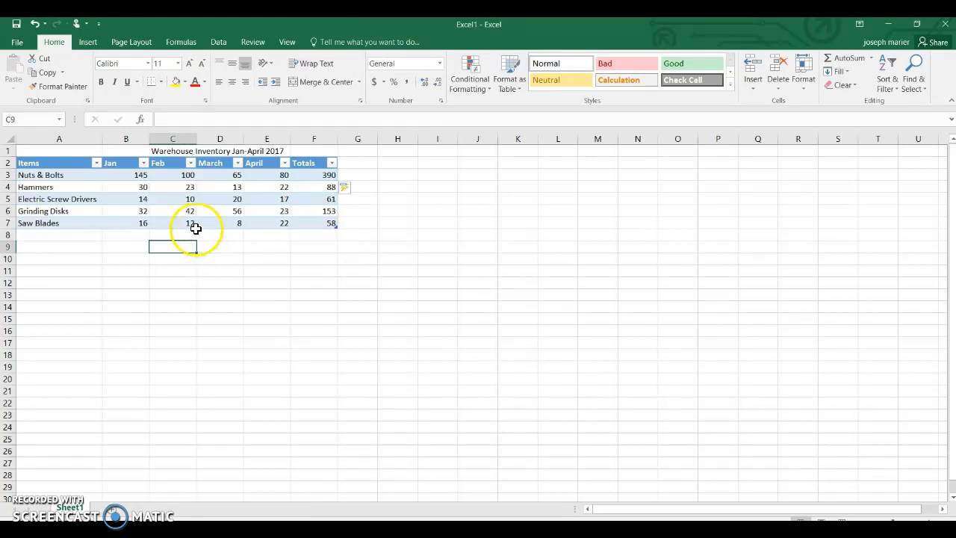
{"action": "left_click", "coordinate": [154, 117]}
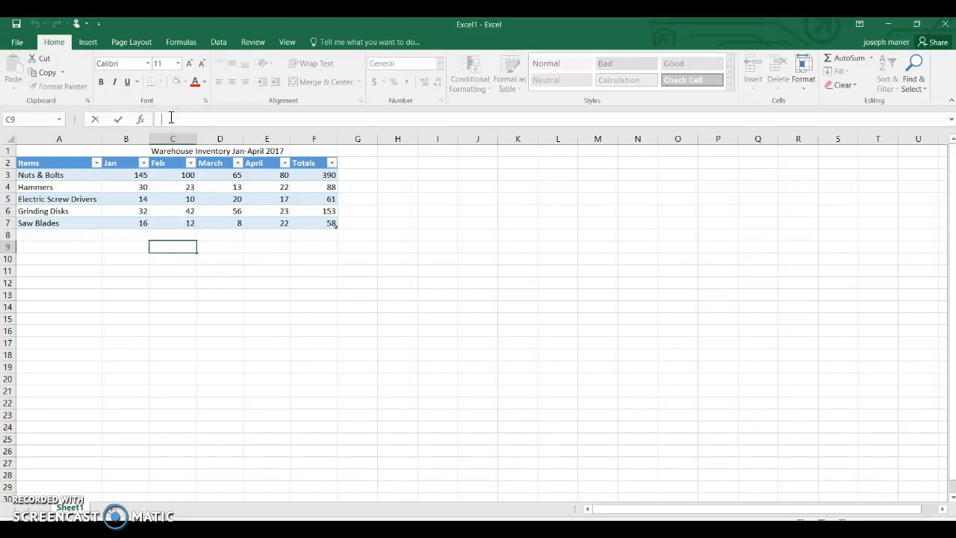
{"action": "type", "text": "=SUM"}
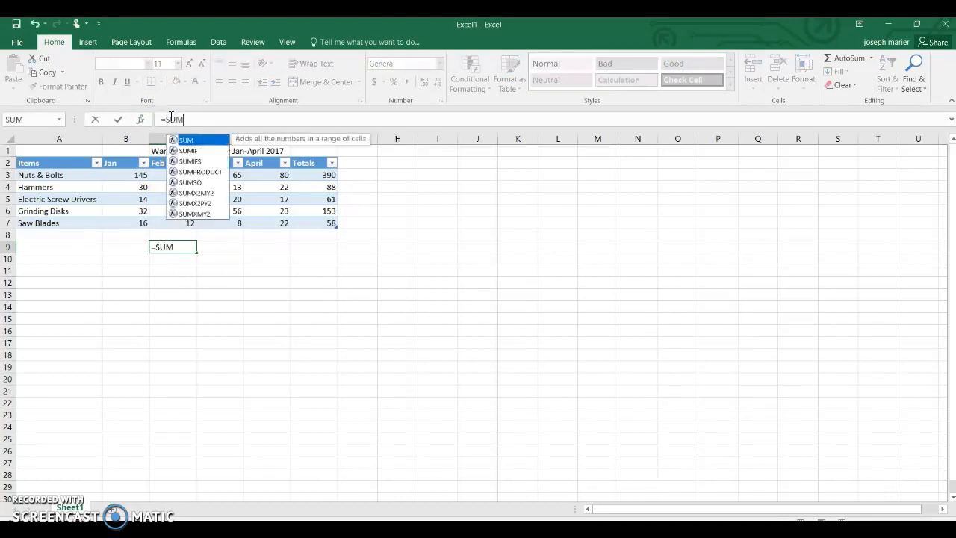
{"action": "type", "text": "("}
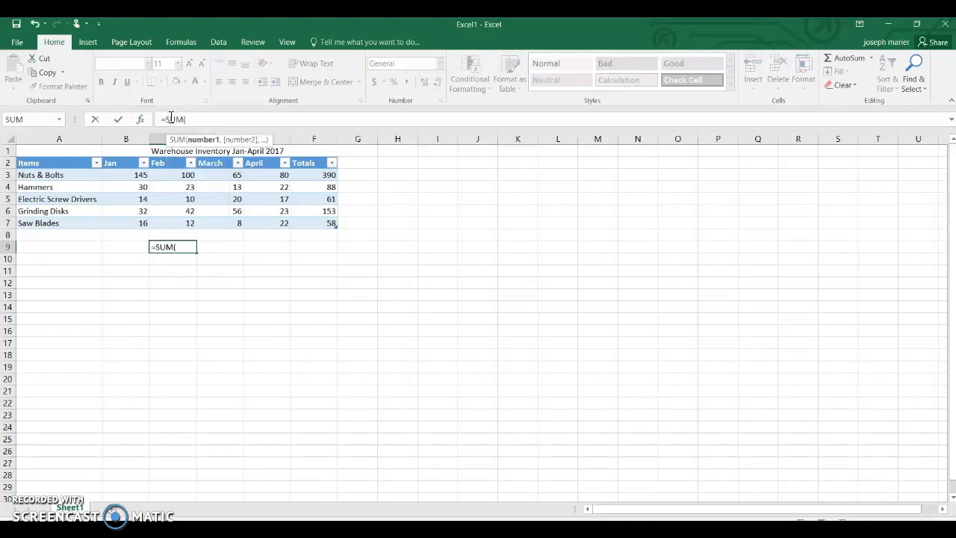
{"action": "type", "text": "C"}
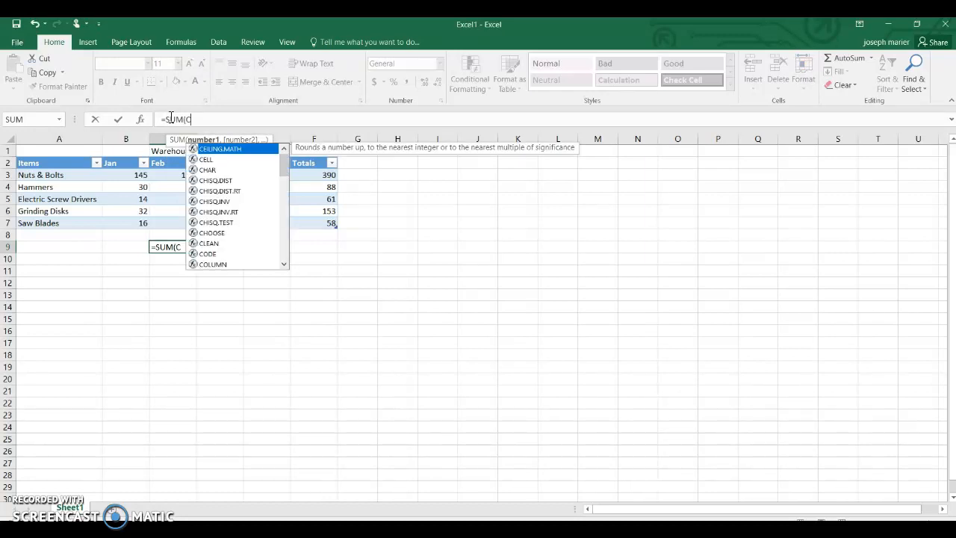
{"action": "type", "text": "3"}
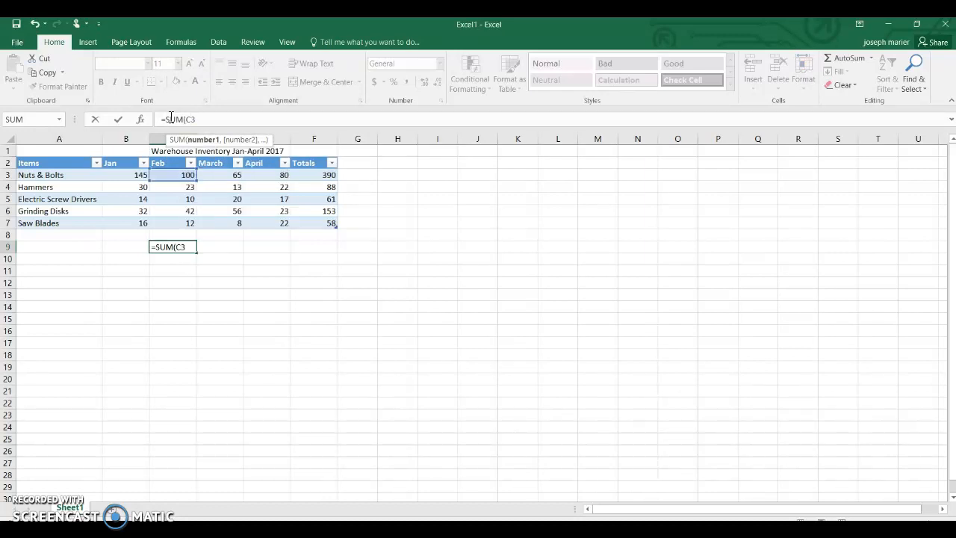
{"action": "type", "text": ":C6"}
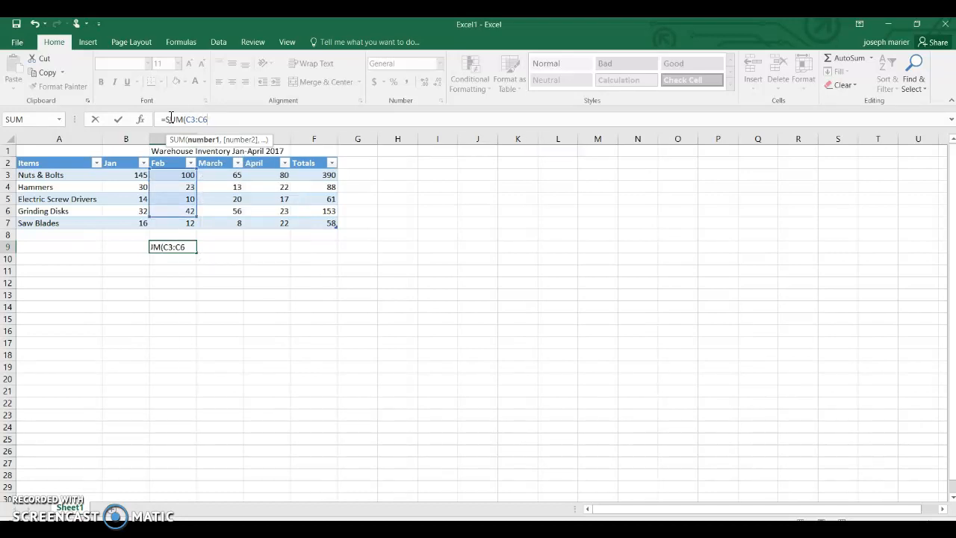
{"action": "key", "text": "Return"}
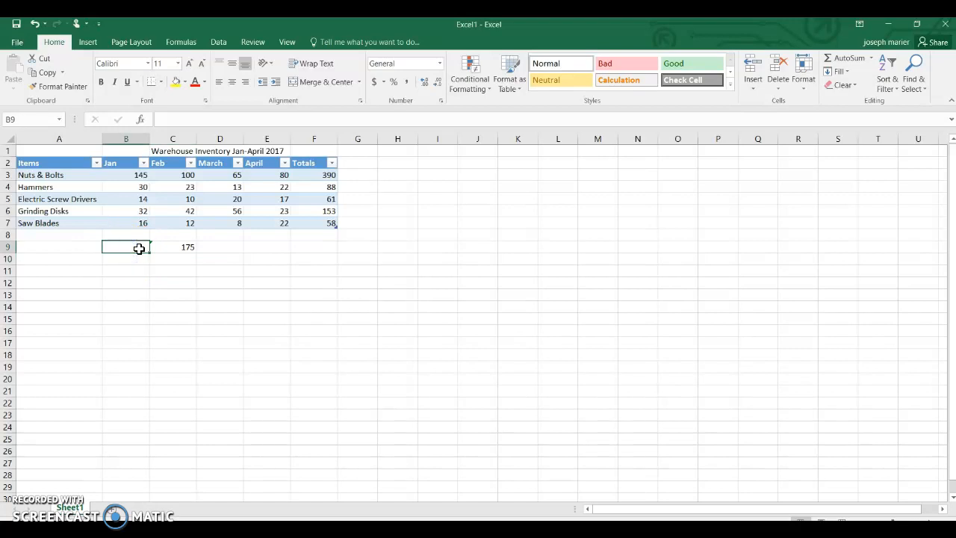
Label the sum formula by entering "SUM C3:C6" in B9
{"action": "type", "text": "SUM"}
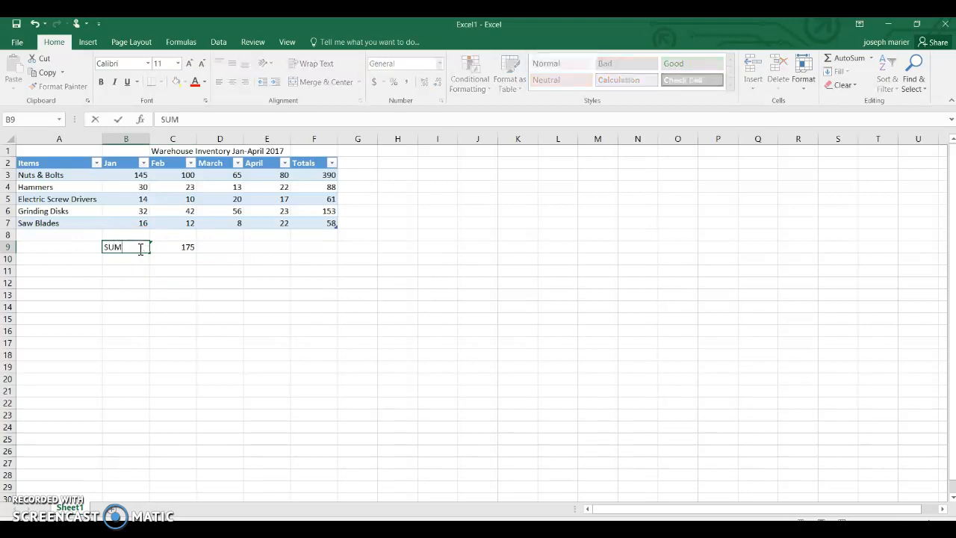
{"action": "type", "text": " C#"}
{"action": "left_click", "coordinate": [141, 261]}
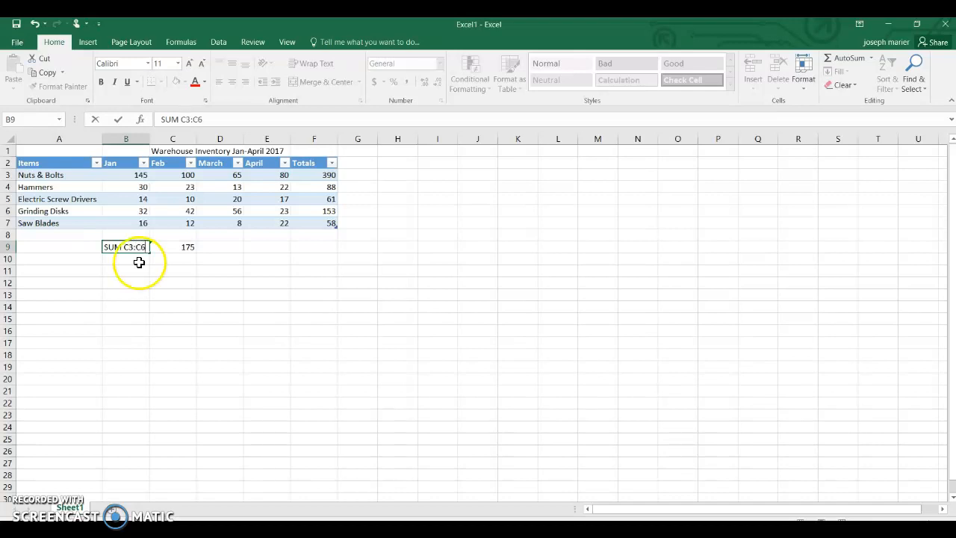
Insert the AVERAGE function in C10 over the range B3:E7
{"action": "left_click", "coordinate": [177, 267]}
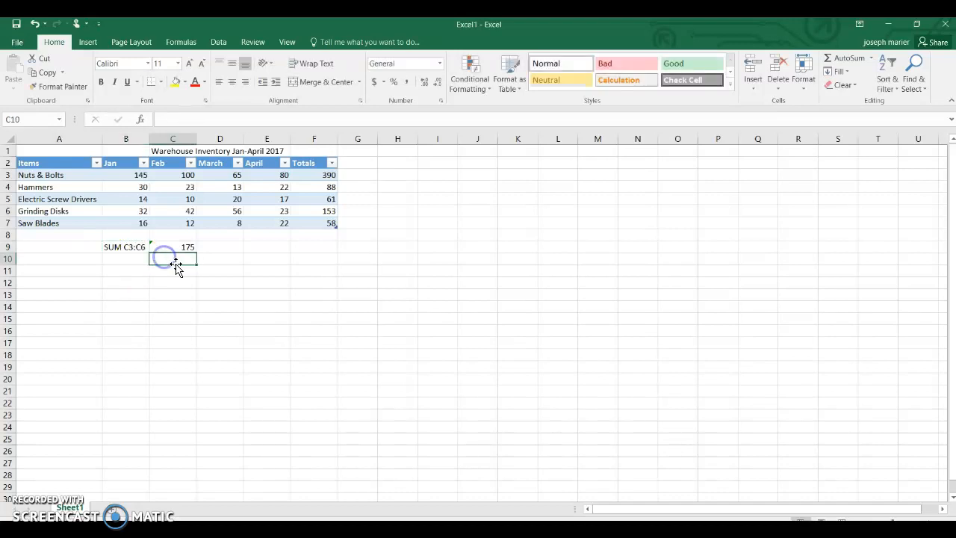
{"action": "left_click", "coordinate": [140, 119]}
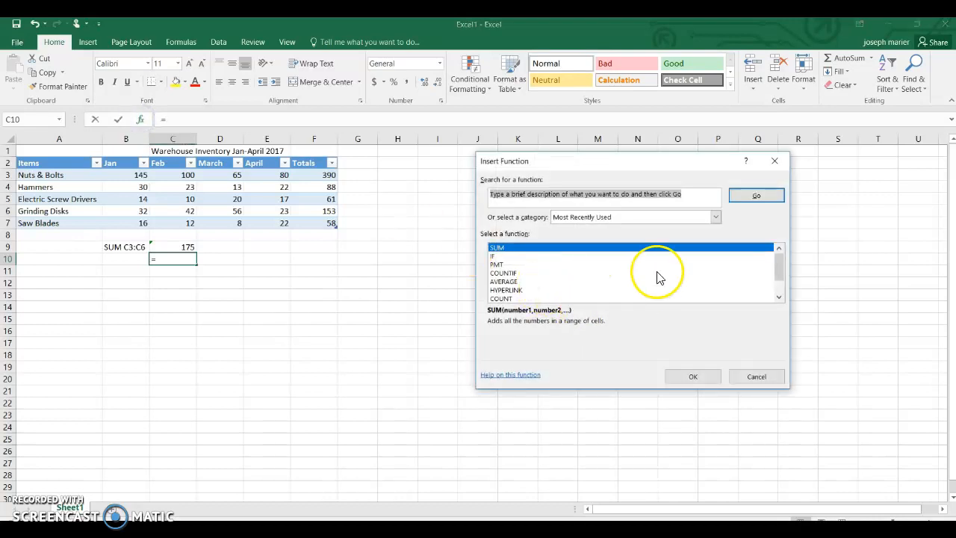
{"action": "left_click_drag", "start_coordinate": [781, 262], "coordinate": [782, 278]}
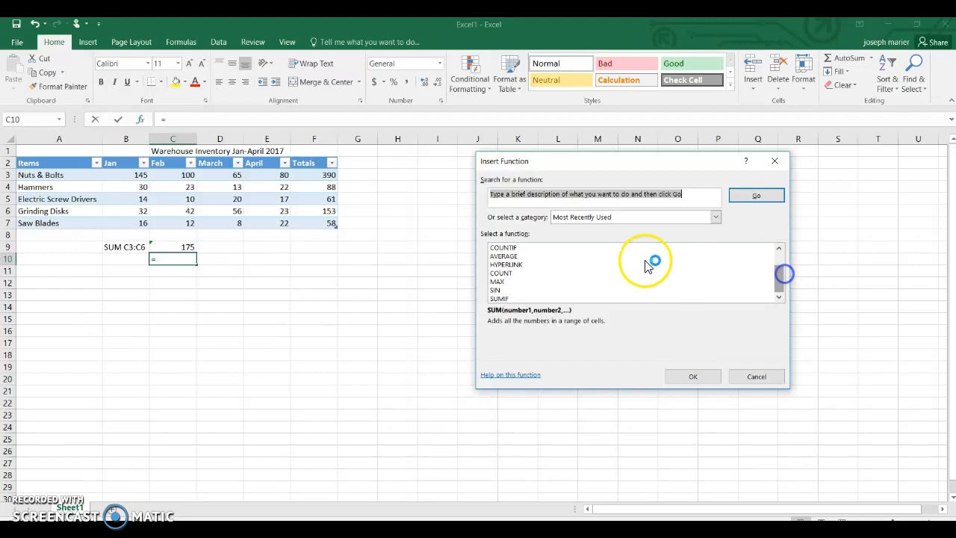
{"action": "left_click", "coordinate": [529, 256]}
{"action": "left_click", "coordinate": [693, 376]}
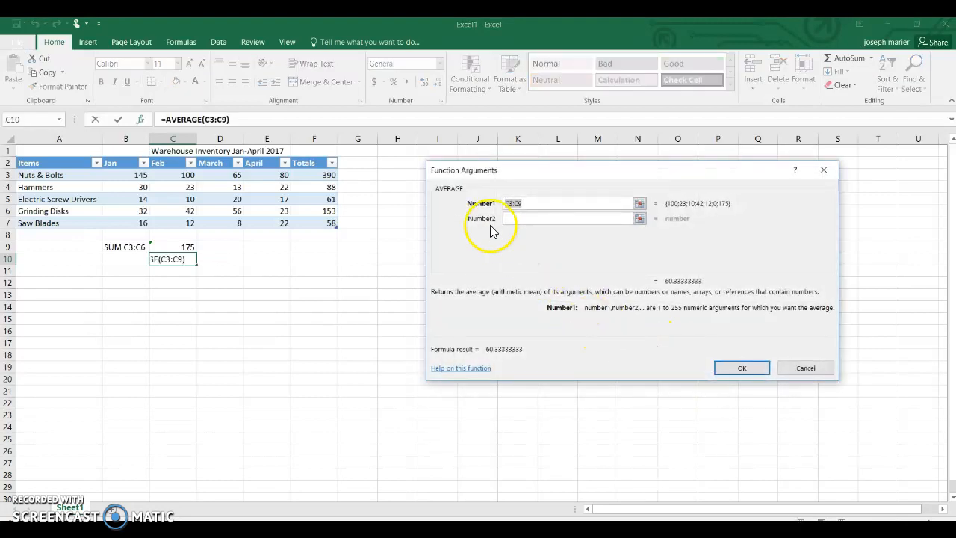
{"action": "left_click", "coordinate": [520, 201]}
{"action": "key", "text": "BackSpace"}
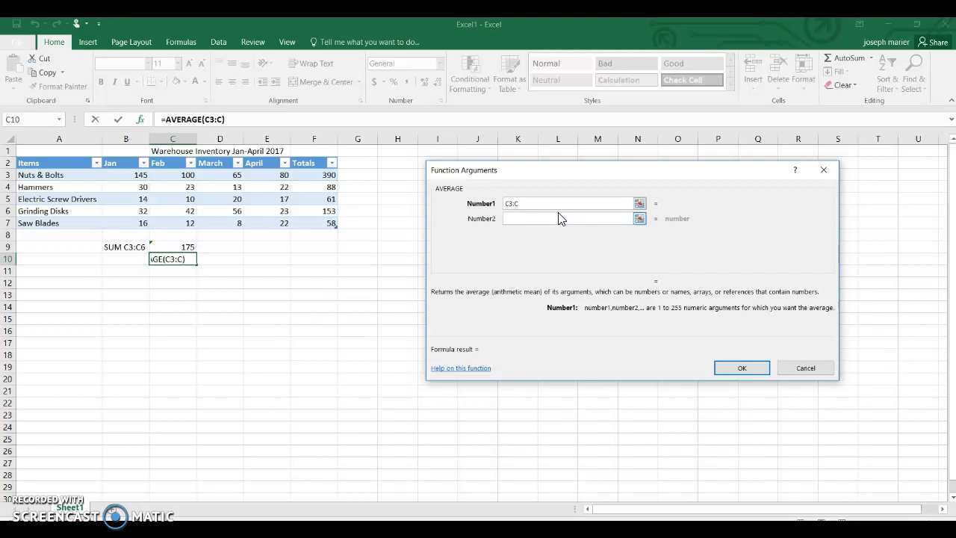
{"action": "key", "text": "BackSpace"}
{"action": "key", "text": "BackSpace"}
{"action": "key", "text": "BackSpace"}
{"action": "type", "text": "B3:"}
{"action": "type", "text": "E7"}
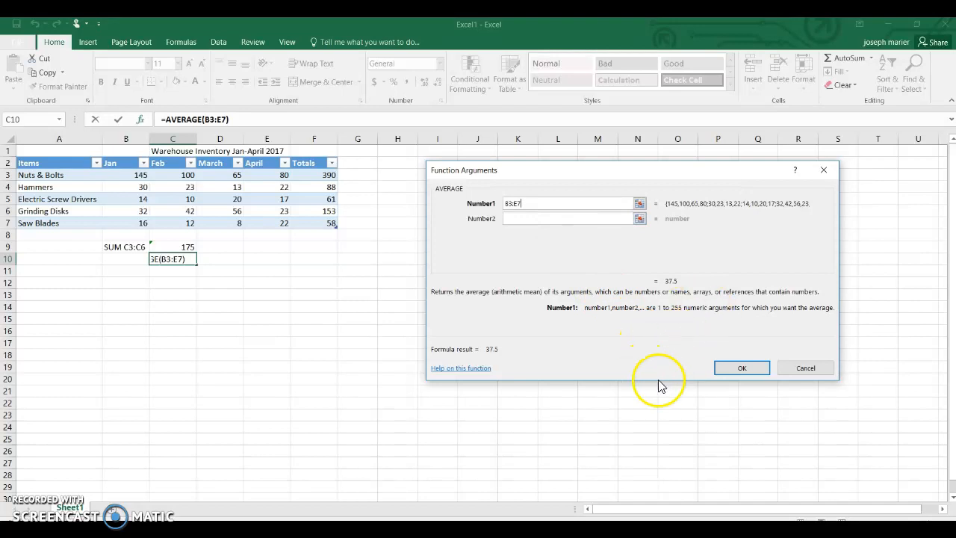
{"action": "left_click", "coordinate": [742, 369]}
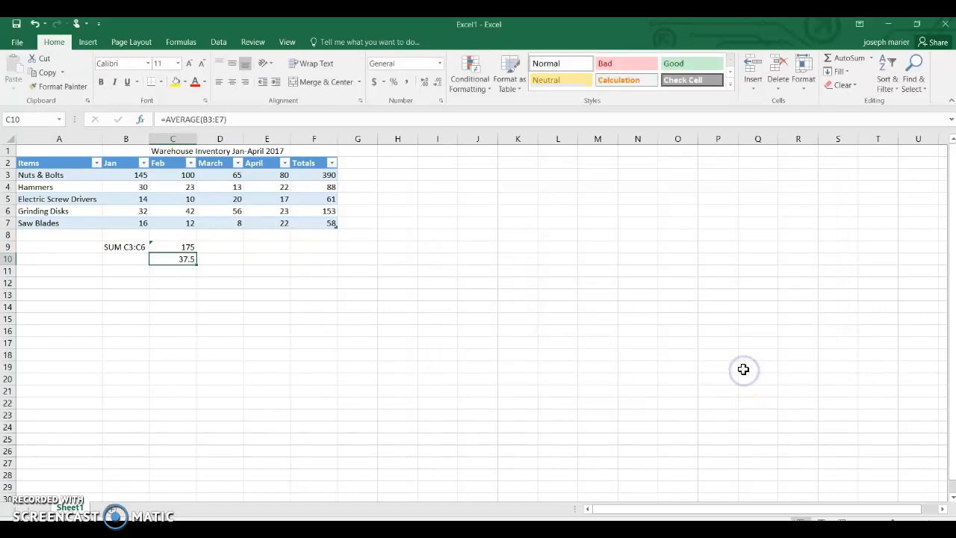
Label the average formula by entering "AVG B3:E7" in B10
{"action": "left_click", "coordinate": [126, 259]}
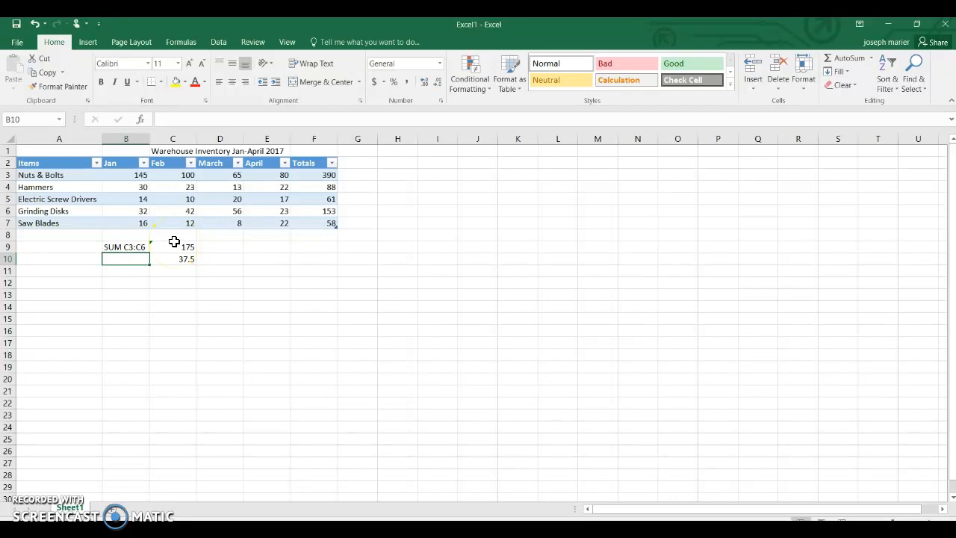
{"action": "type", "text": "AVG B3:E7"}
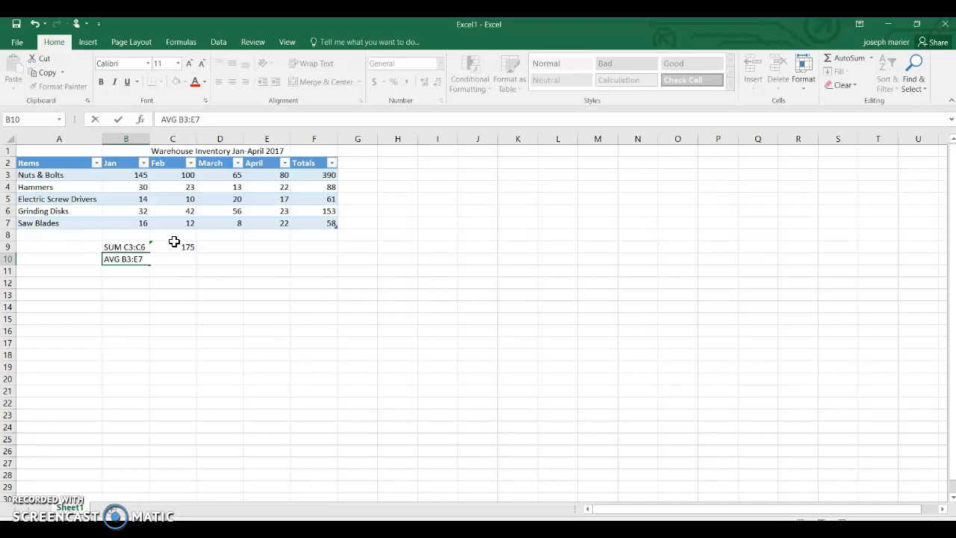
{"action": "left_click", "coordinate": [152, 293]}
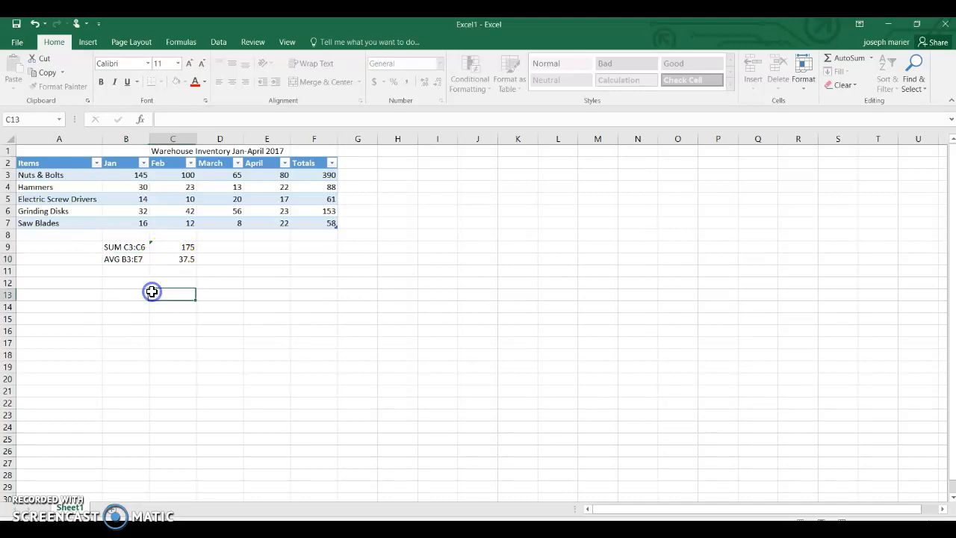
Apply the Calculation cell style to the formula labels and results in B9:C10
{"action": "left_click", "coordinate": [125, 261]}
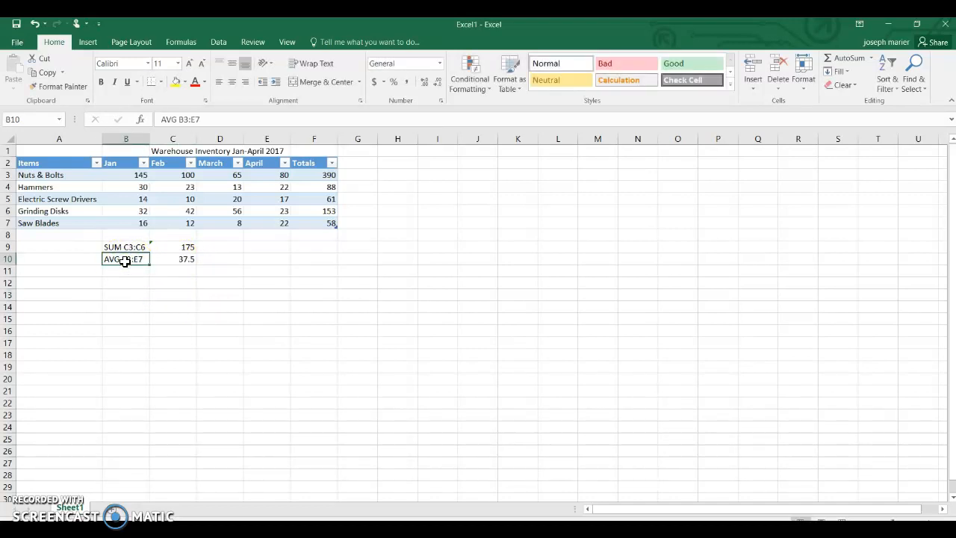
{"action": "left_click_drag", "start_coordinate": [125, 247], "coordinate": [153, 262]}
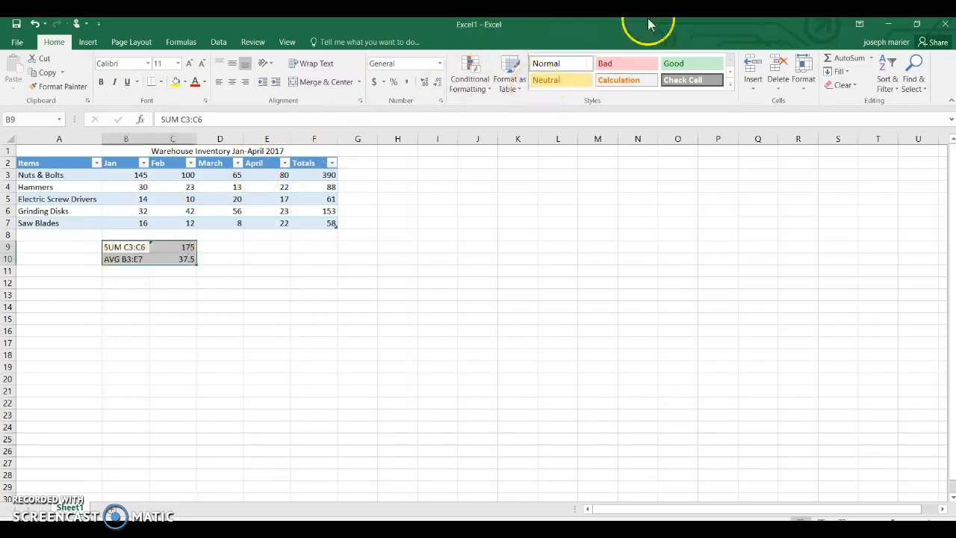
{"action": "left_click", "coordinate": [623, 80]}
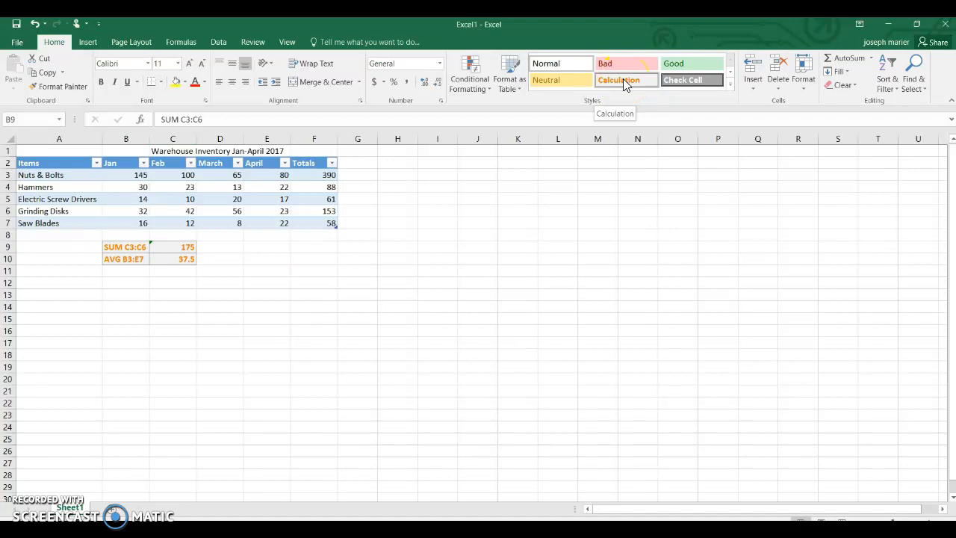
{"action": "left_click", "coordinate": [624, 78]}
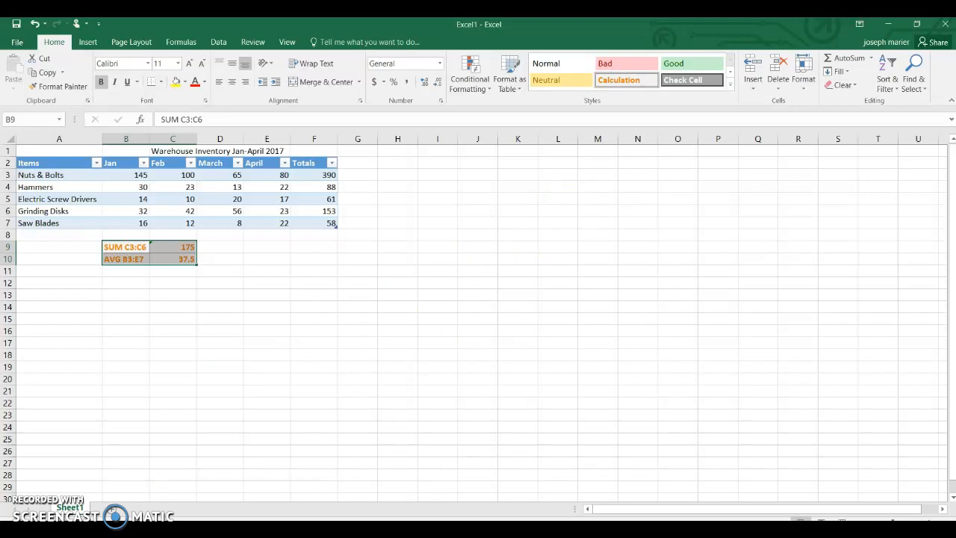
{"action": "left_click", "coordinate": [207, 250]}
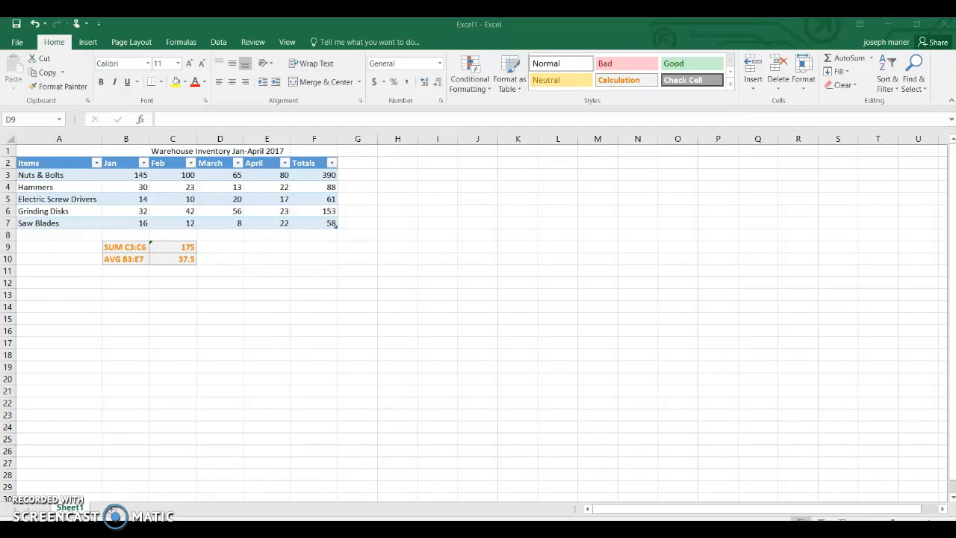
Insert a 3-D clustered column chart from the whole inventory table, A2:F7
{"action": "left_click", "coordinate": [384, 206]}
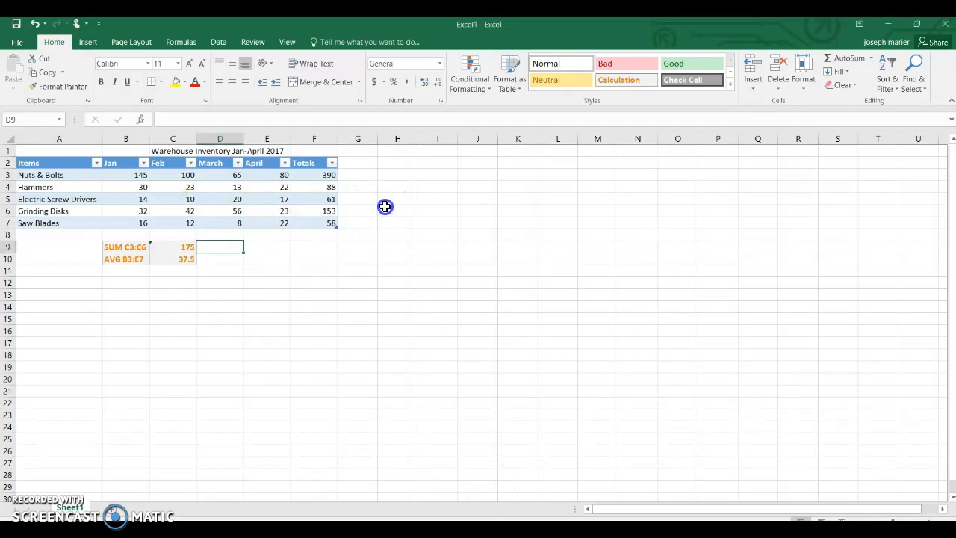
{"action": "left_click", "coordinate": [359, 163]}
{"action": "left_click_drag", "start_coordinate": [25, 163], "coordinate": [281, 227]}
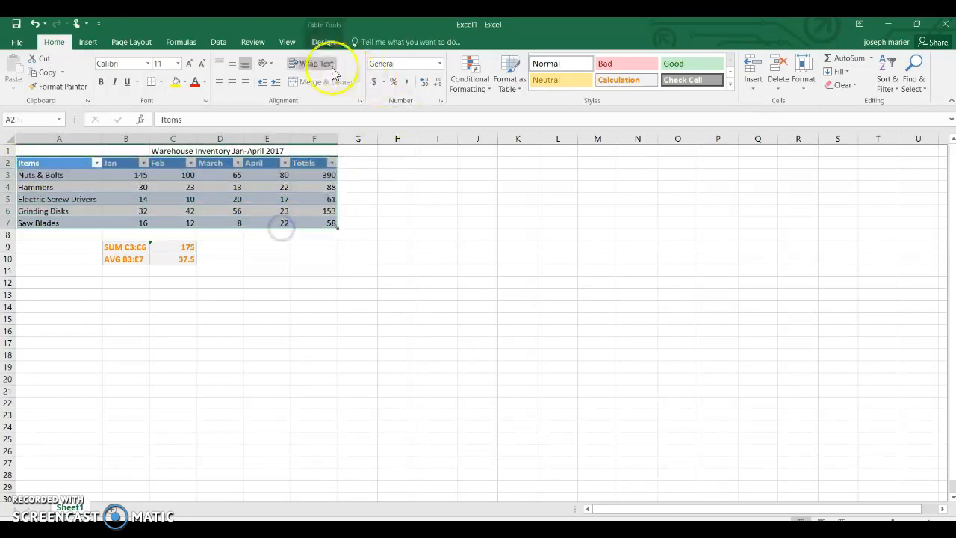
{"action": "left_click", "coordinate": [91, 43]}
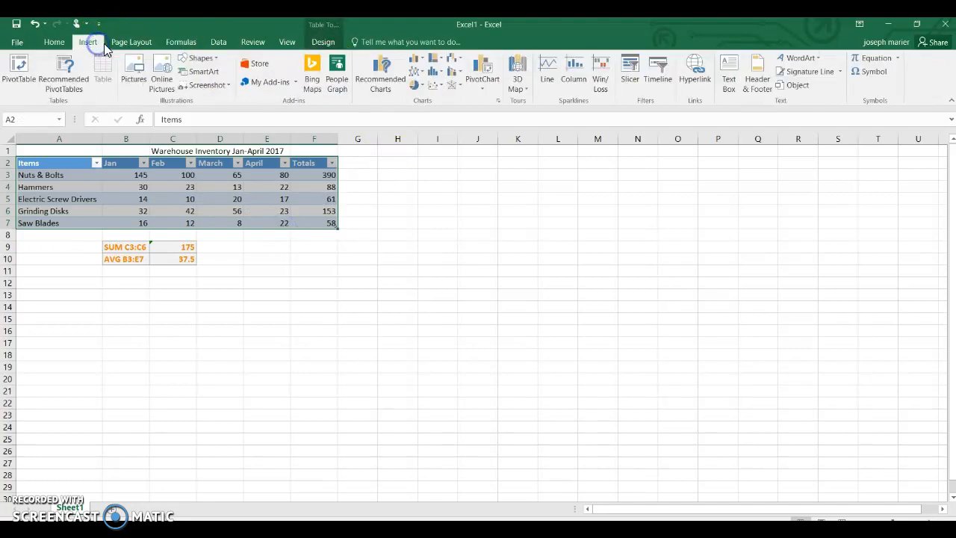
{"action": "left_click", "coordinate": [420, 60]}
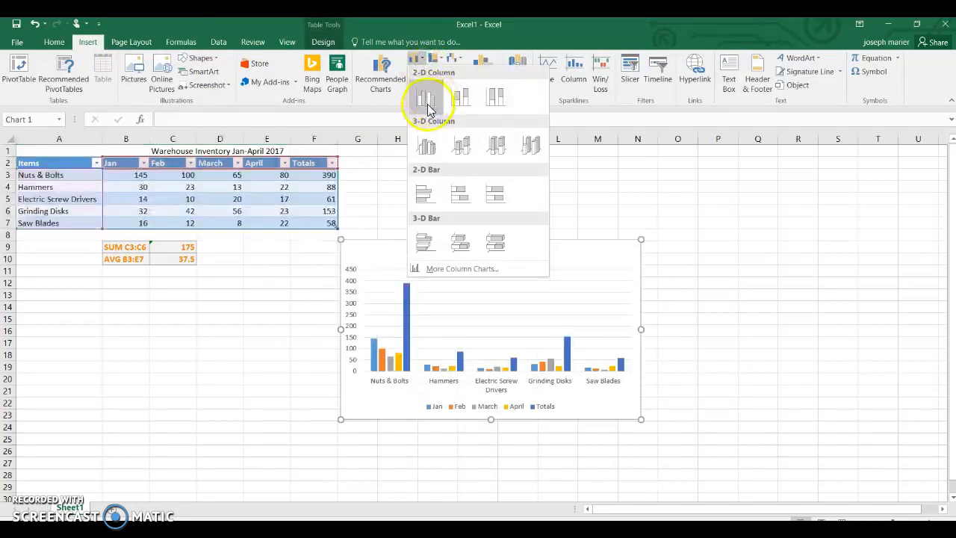
{"action": "left_click", "coordinate": [428, 154]}
Replace the placeholder chart title with "Warehouse Inventory Jan-April 2017"
{"action": "left_click", "coordinate": [491, 252]}
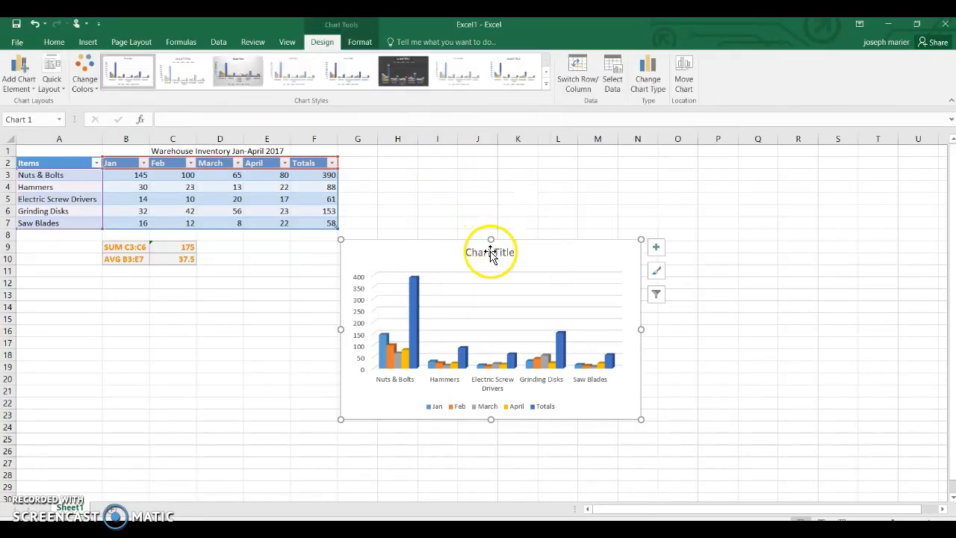
{"action": "double_click", "coordinate": [491, 252]}
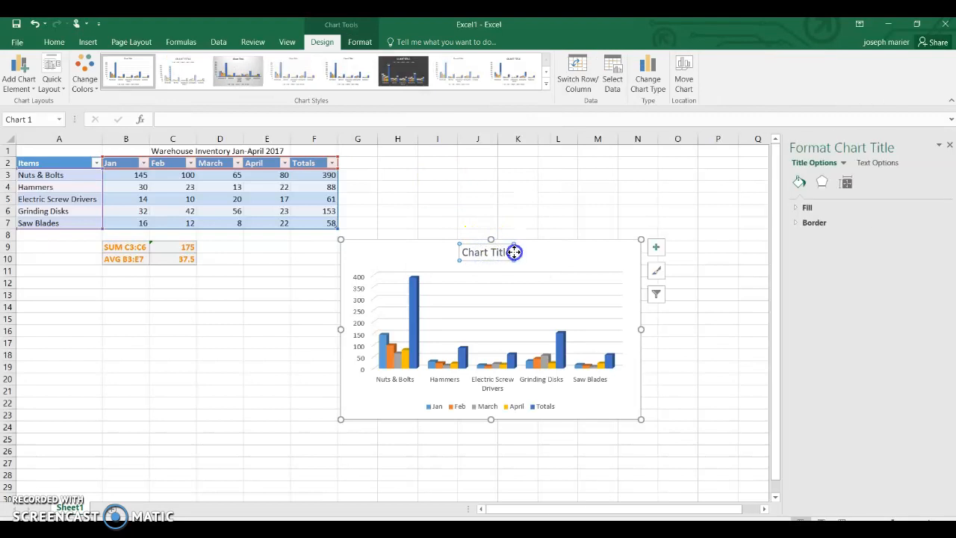
{"action": "left_click_drag", "start_coordinate": [512, 253], "coordinate": [458, 252]}
{"action": "key", "text": "Delete"}
{"action": "type", "text": "Ware"}
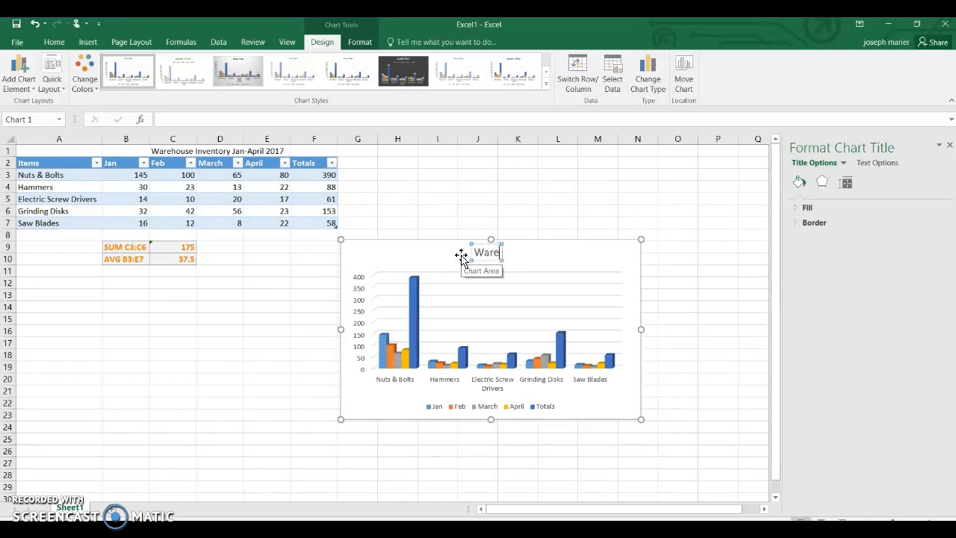
{"action": "type", "text": "house Invento"}
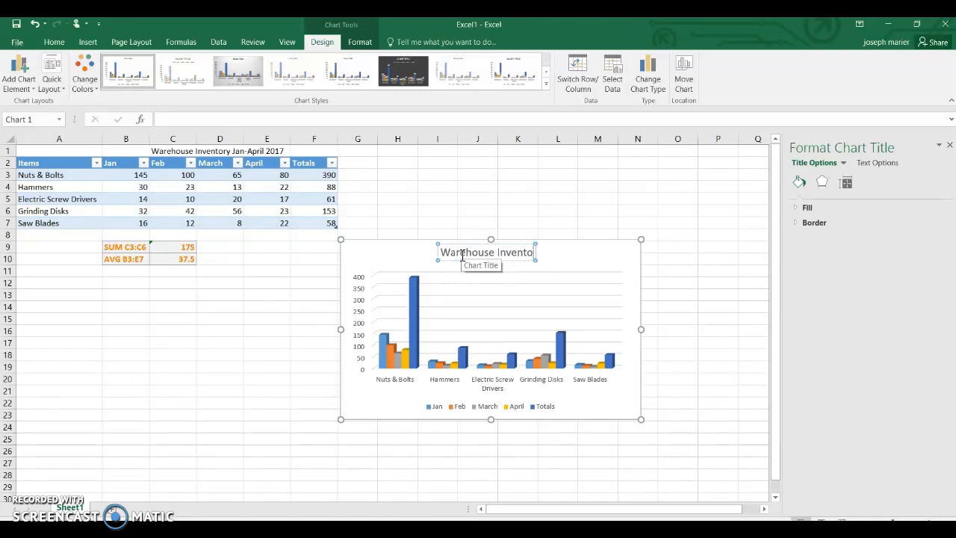
{"action": "type", "text": "ry Jan-APril"}
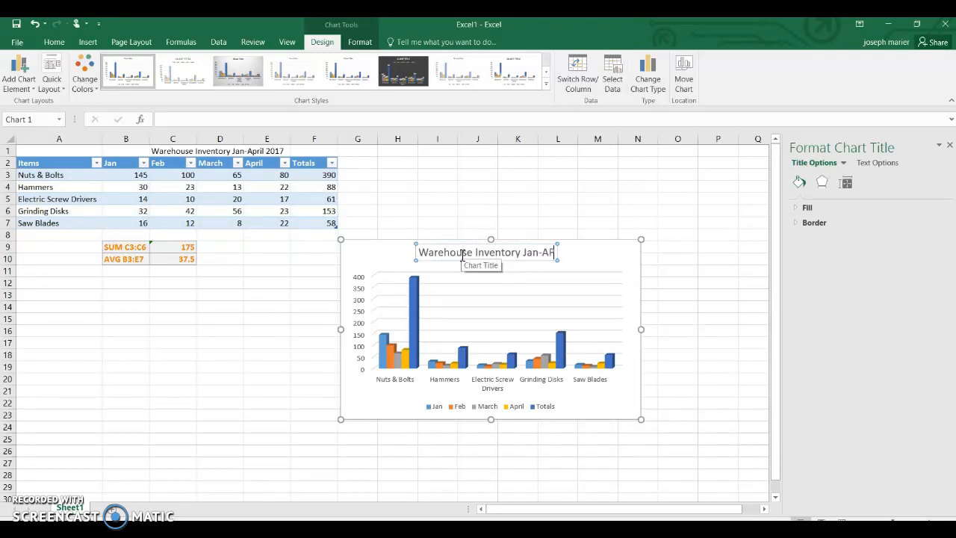
{"action": "key", "text": "BackSpace"}
{"action": "key", "text": "BackSpace"}
{"action": "key", "text": "BackSpace"}
{"action": "key", "text": "BackSpace"}
{"action": "type", "text": "pril 2017"}
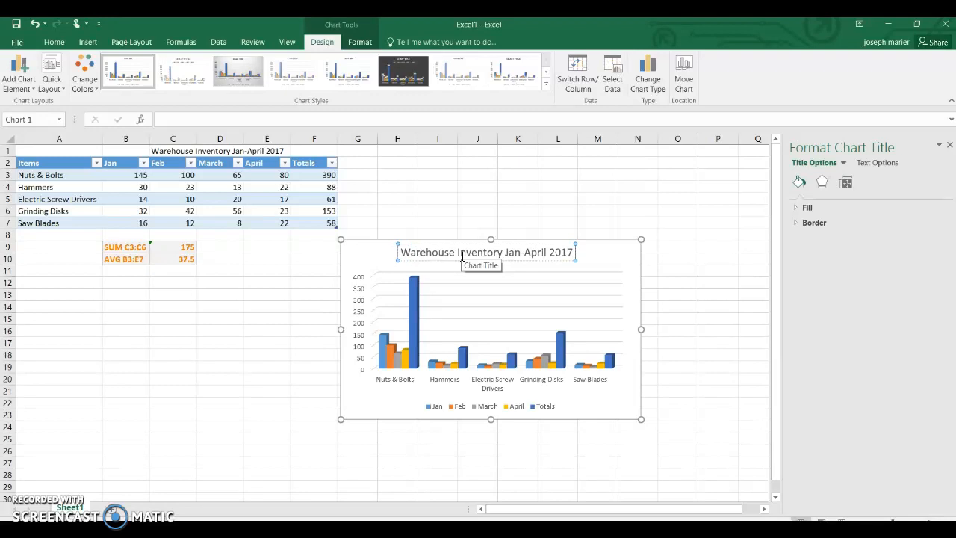
{"action": "left_click", "coordinate": [555, 292]}
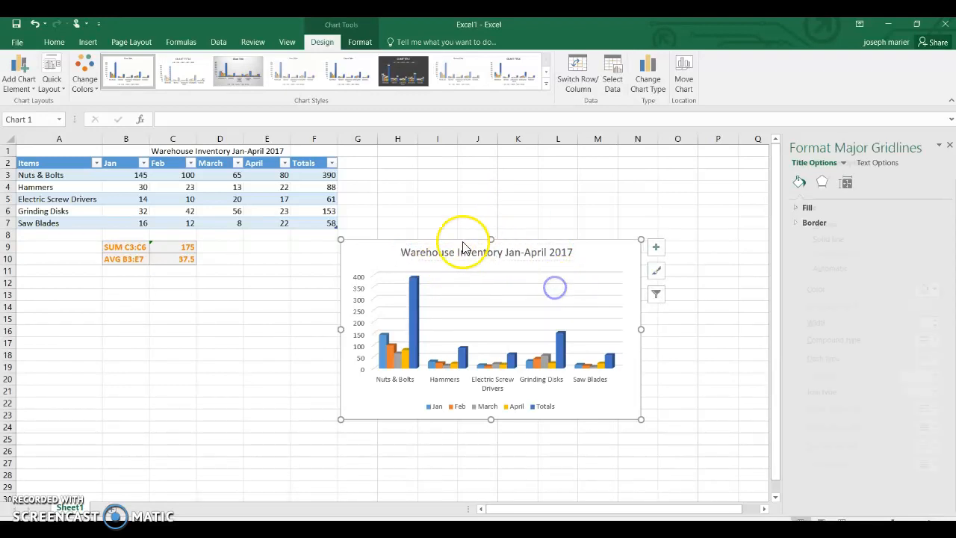
Move the chart up beside the inventory table so its upper-left corner sits near H2
{"action": "left_click", "coordinate": [384, 255]}
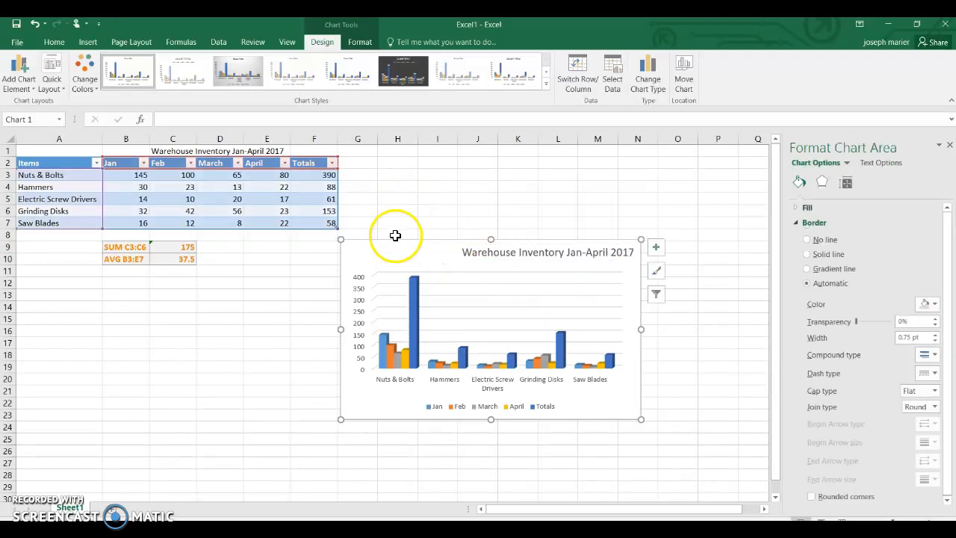
{"action": "left_click", "coordinate": [380, 269]}
{"action": "left_click", "coordinate": [394, 250]}
{"action": "left_click_drag", "start_coordinate": [401, 241], "coordinate": [434, 160]}
{"action": "left_click", "coordinate": [715, 247]}
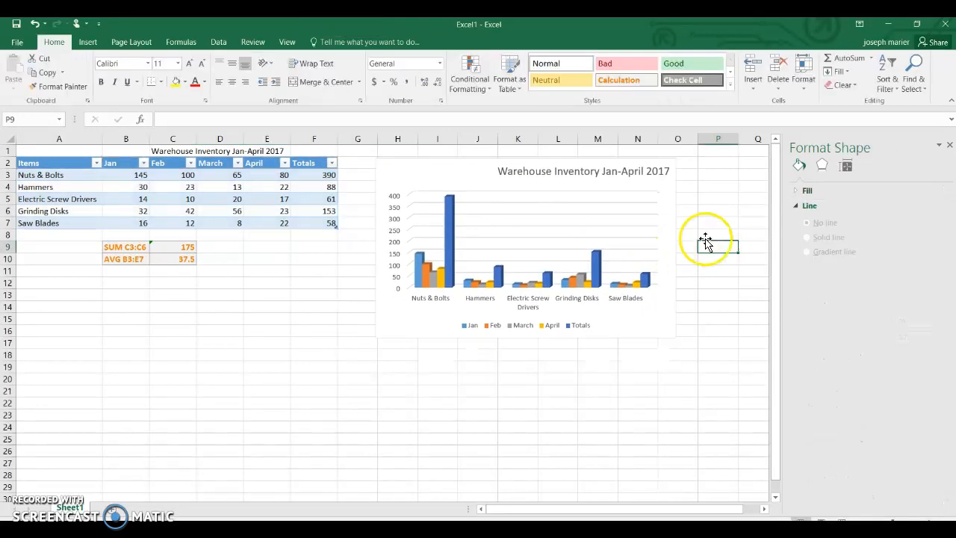
Reposition the chart title so it is roughly centred above the columns
{"action": "left_click", "coordinate": [486, 179]}
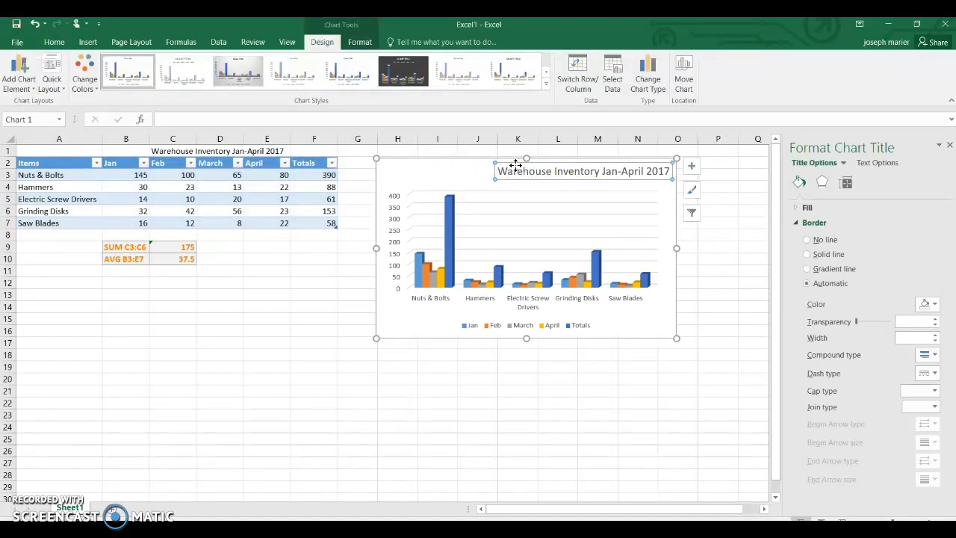
{"action": "left_click_drag", "start_coordinate": [495, 164], "coordinate": [448, 166]}
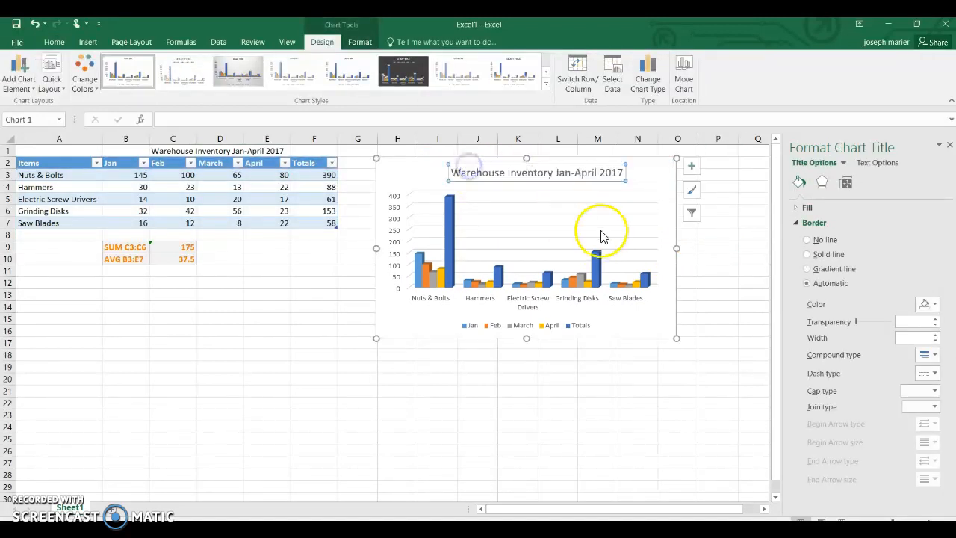
{"action": "left_click", "coordinate": [742, 282]}
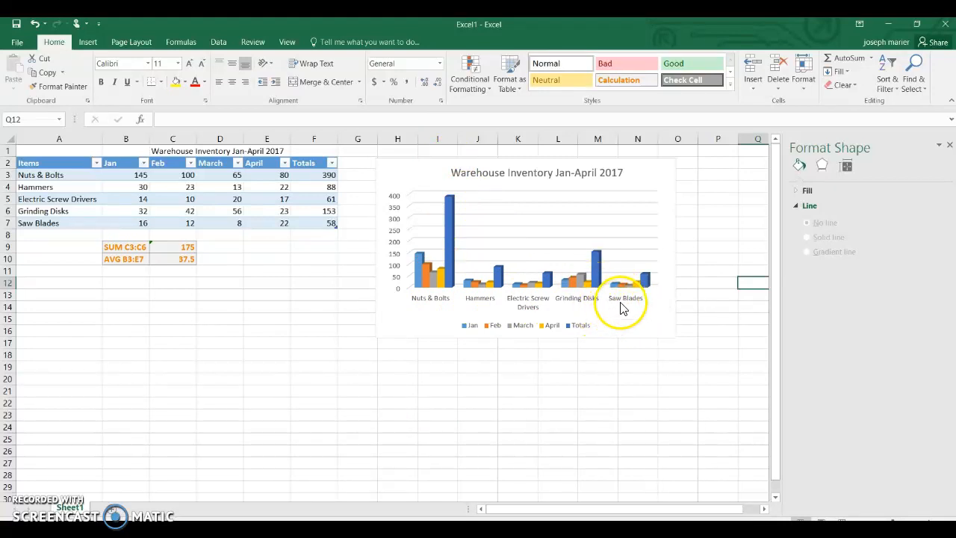
Apply the second preset chart style, with hatched columns and an uppercase title, and close the formatting pane
{"action": "left_click", "coordinate": [470, 283]}
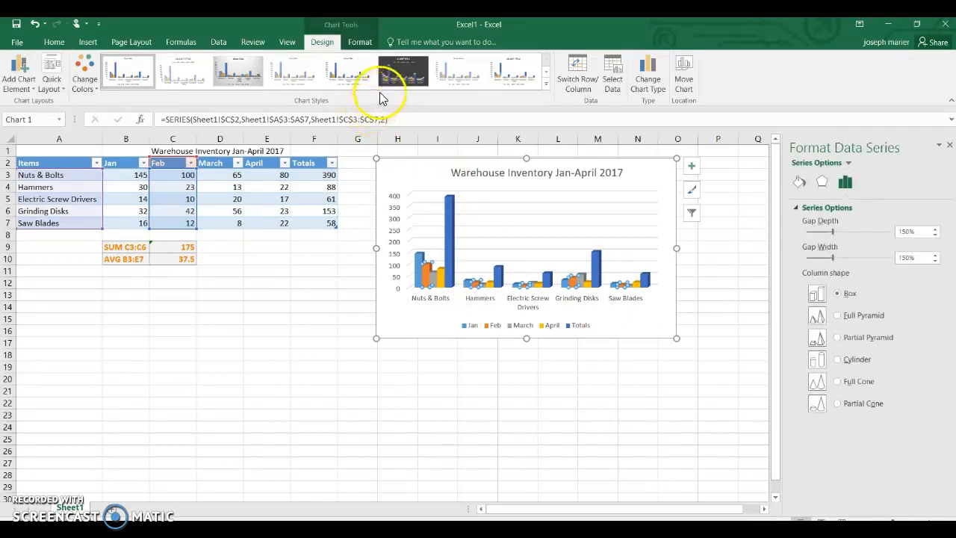
{"action": "left_click", "coordinate": [173, 72]}
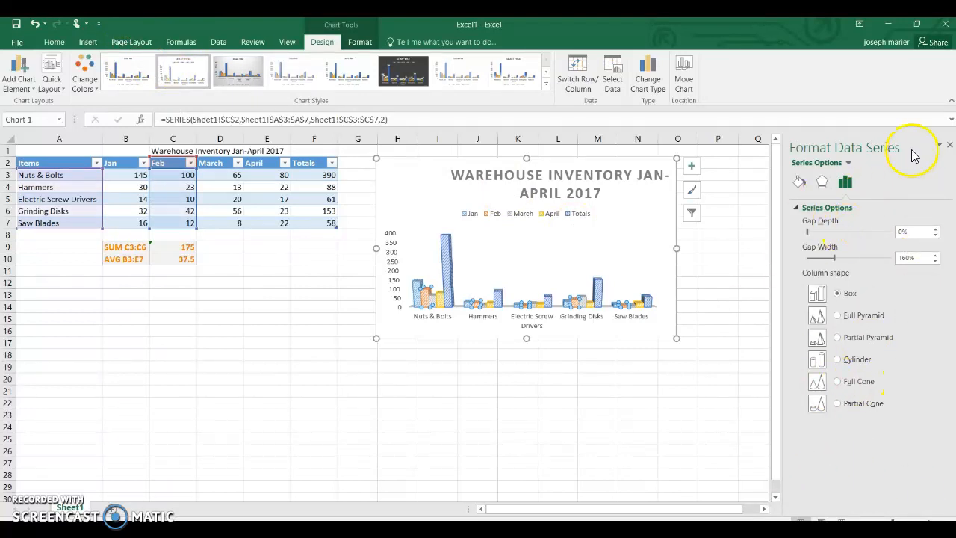
{"action": "left_click", "coordinate": [949, 146]}
{"action": "key", "text": "alt+p"}
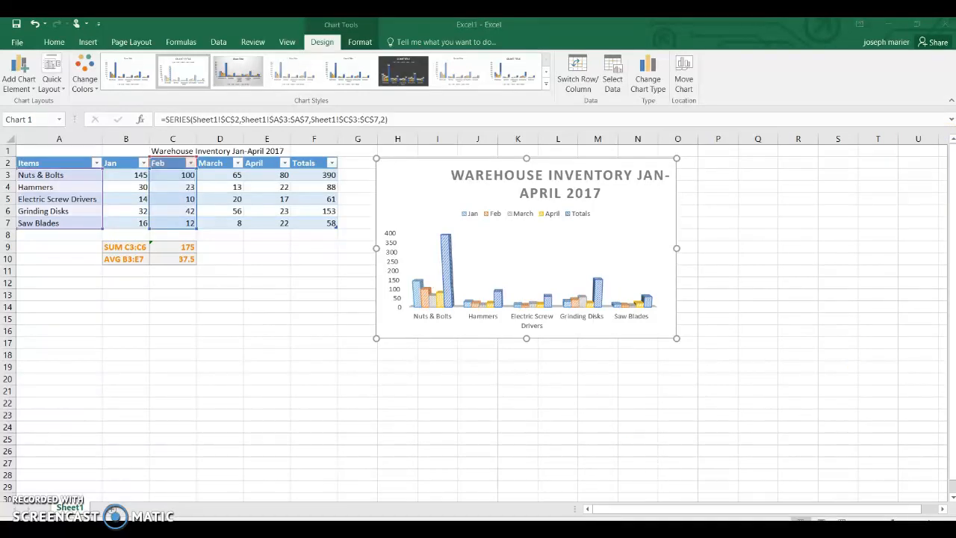
Nudge the chart slightly so its edge lines up with the start of column H
{"action": "left_click", "coordinate": [356, 259]}
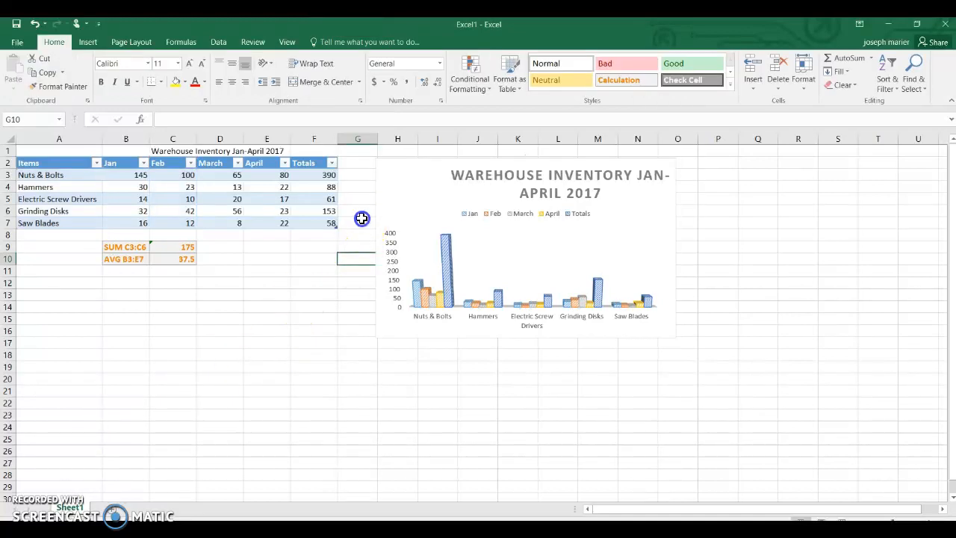
{"action": "left_click", "coordinate": [359, 173]}
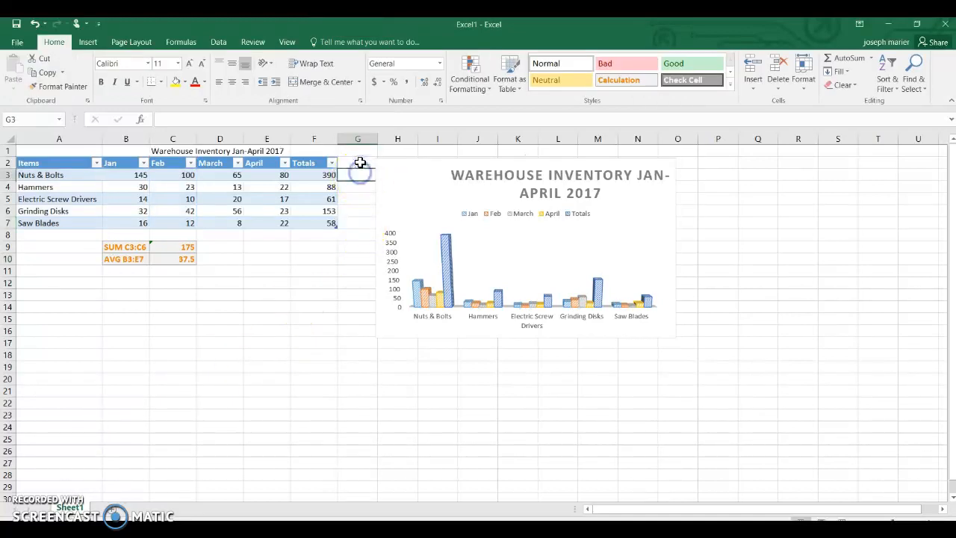
{"action": "left_click", "coordinate": [382, 162]}
{"action": "left_click_drag", "start_coordinate": [387, 167], "coordinate": [386, 165]}
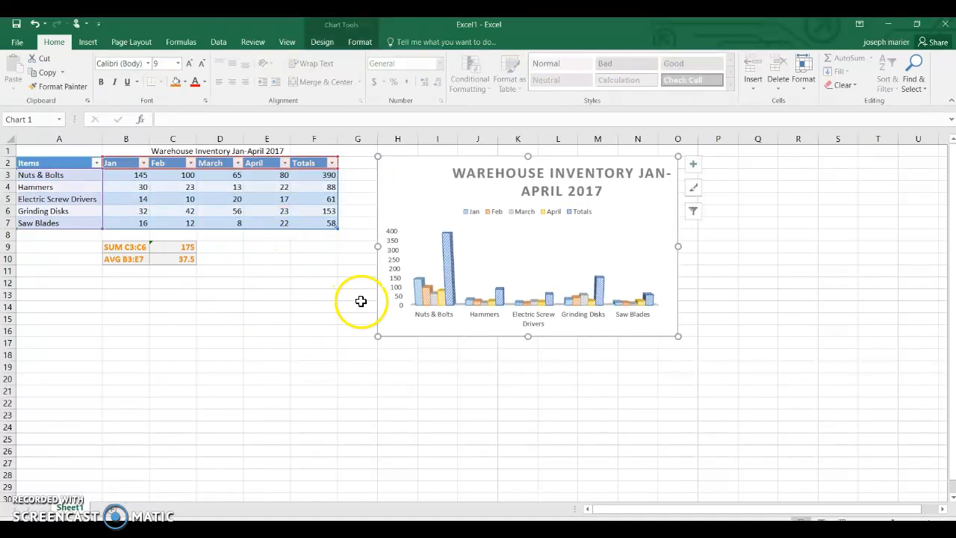